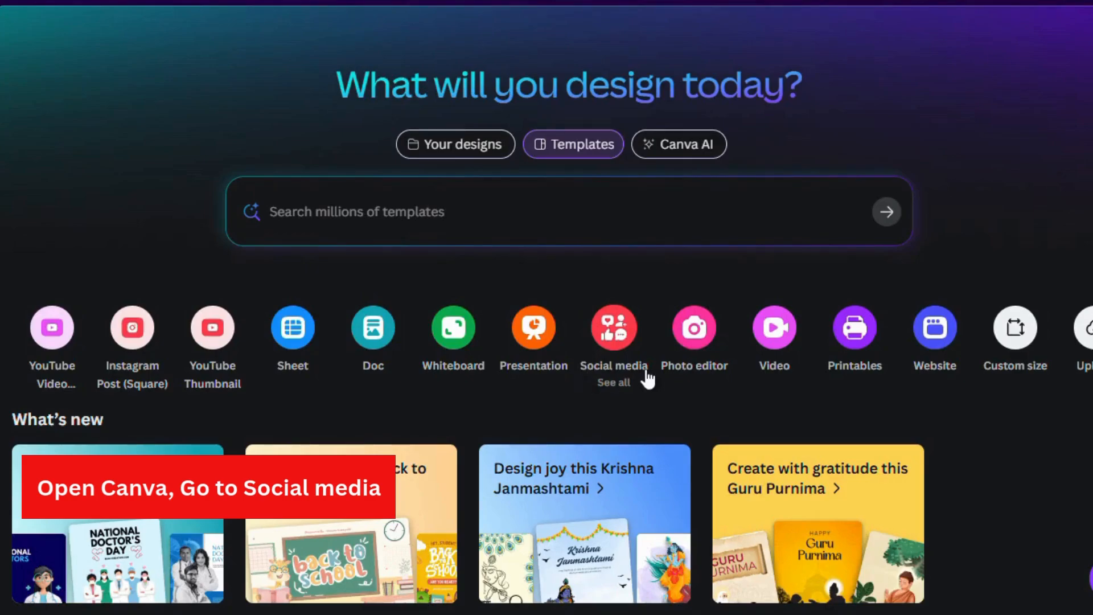
Create an Instagram Post (4:5) design and add the autumn forest photo from the recently used elements.
{"action": "left_click", "coordinate": [615, 329]}
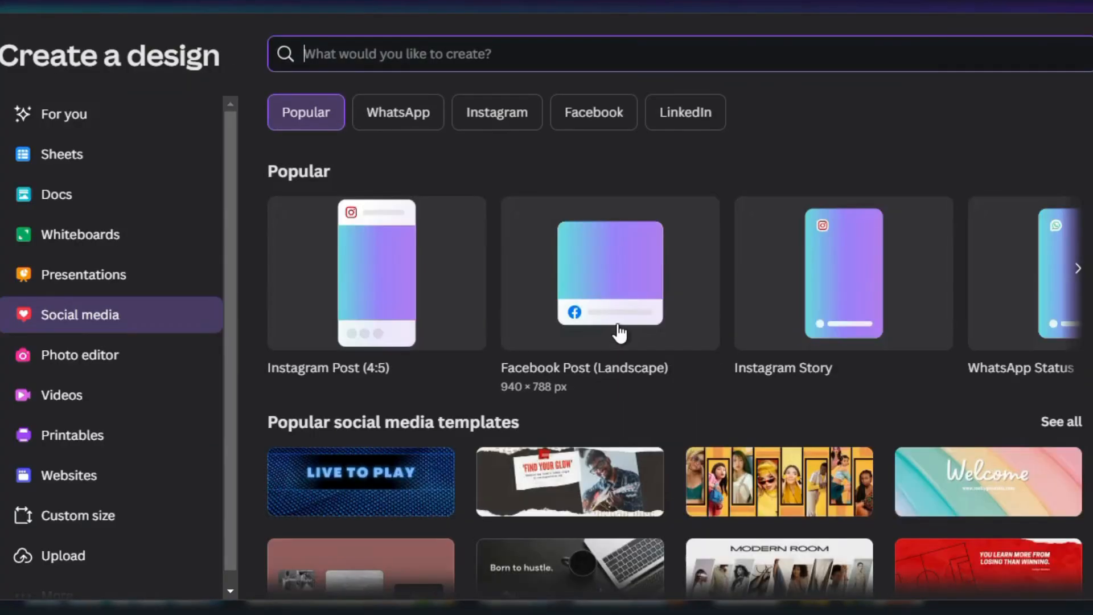
{"action": "left_click", "coordinate": [318, 366]}
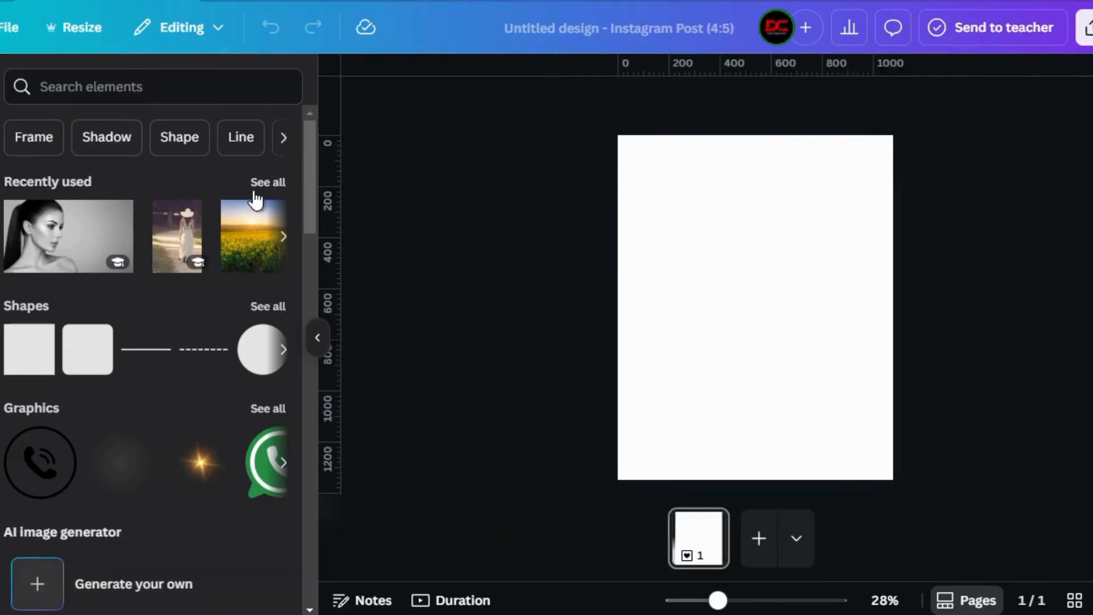
{"action": "left_click", "coordinate": [256, 190]}
{"action": "left_click", "coordinate": [199, 290]}
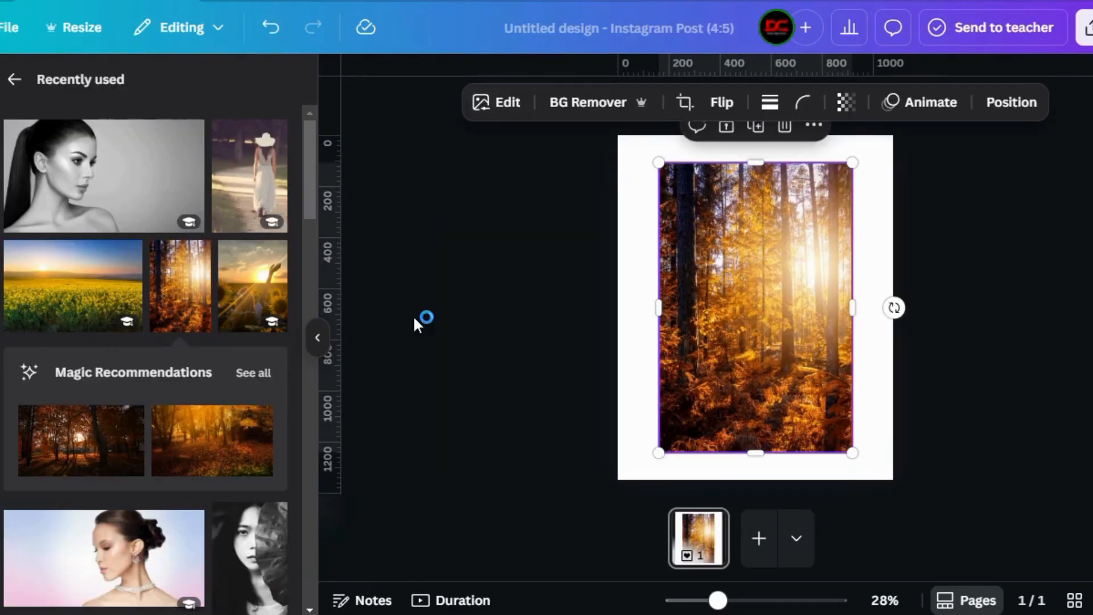
Enlarge and reposition the forest photo so it covers the whole page.
{"action": "left_click_drag", "start_coordinate": [691, 218], "coordinate": [651, 190]}
{"action": "left_click_drag", "start_coordinate": [812, 424], "coordinate": [952, 434]}
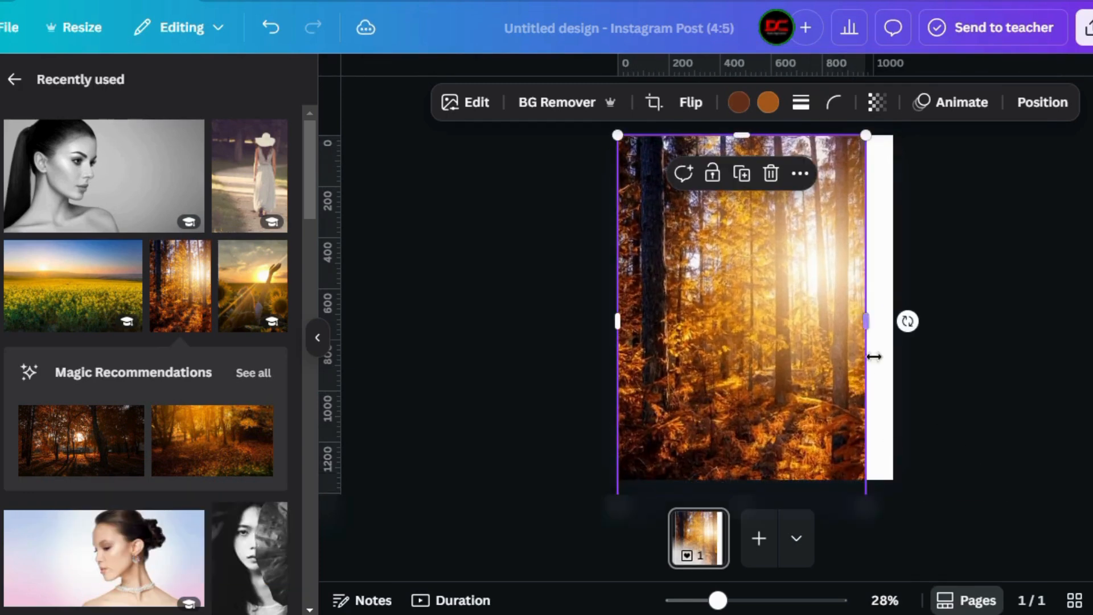
{"action": "left_click_drag", "start_coordinate": [864, 321], "coordinate": [893, 320]}
{"action": "left_click_drag", "start_coordinate": [798, 334], "coordinate": [757, 327]}
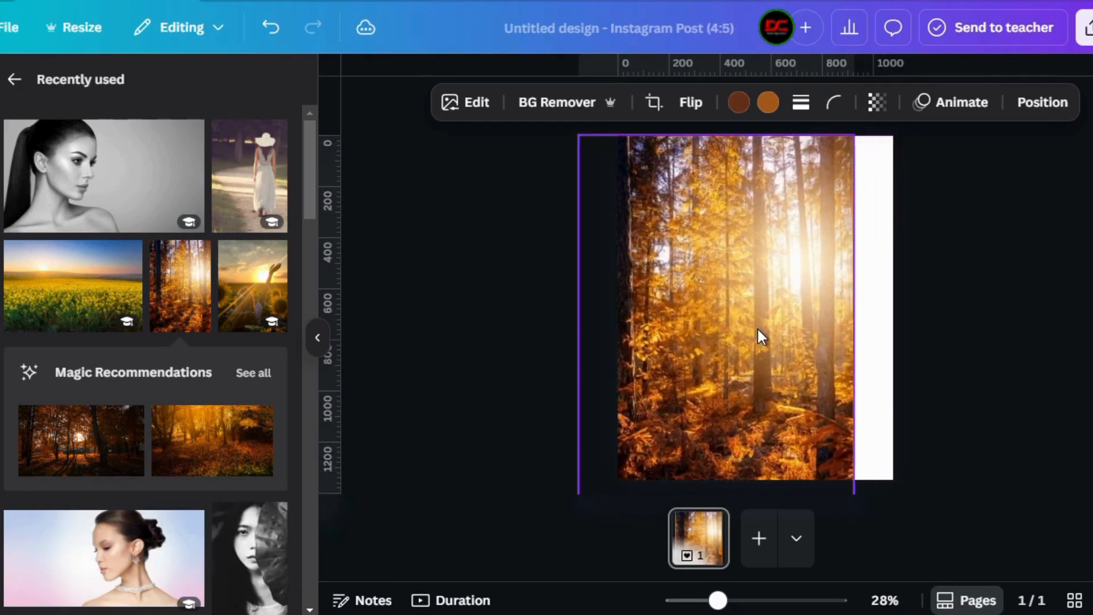
{"action": "left_click_drag", "start_coordinate": [854, 321], "coordinate": [890, 313]}
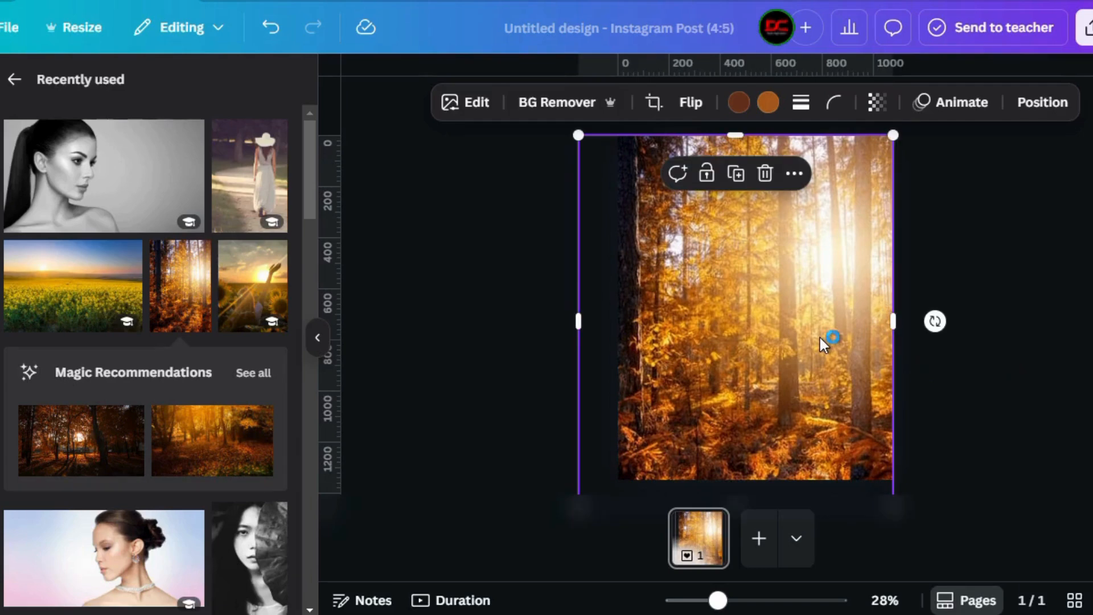
{"action": "left_click_drag", "start_coordinate": [820, 337], "coordinate": [774, 335]}
{"action": "left_click_drag", "start_coordinate": [859, 313], "coordinate": [909, 295]}
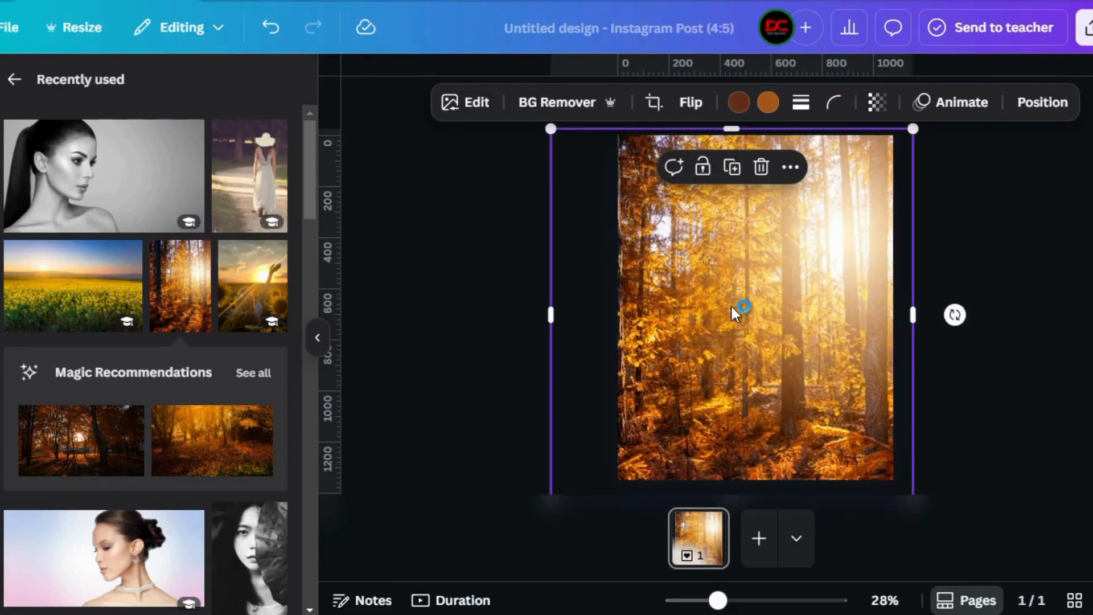
Place a background-removed cut-out of the woman in the white hat in the lower left of the forest scene.
{"action": "left_click", "coordinate": [249, 176]}
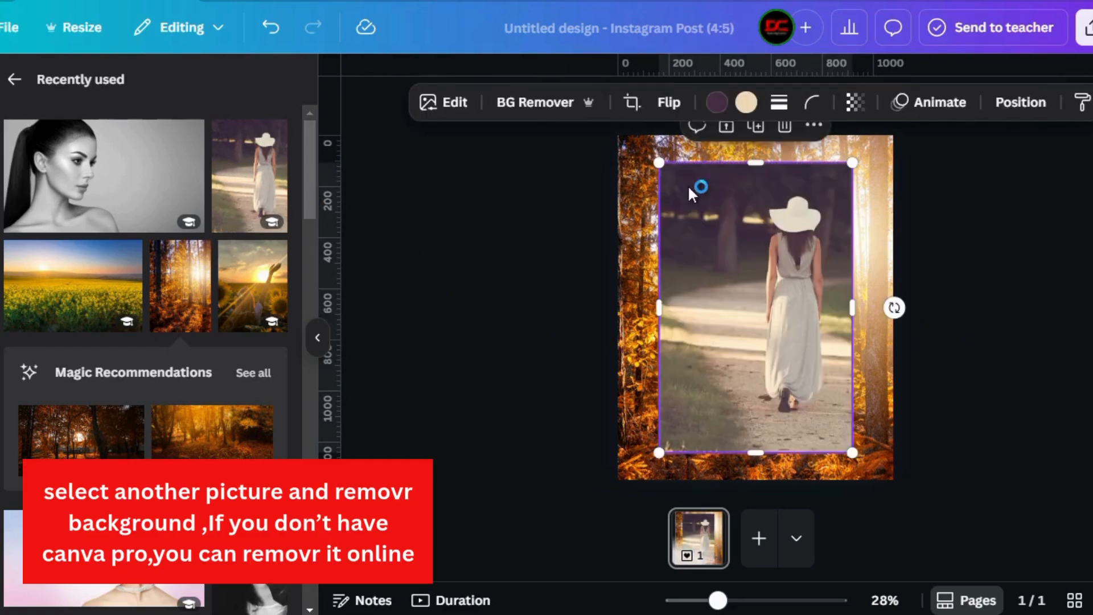
{"action": "left_click", "coordinate": [531, 102]}
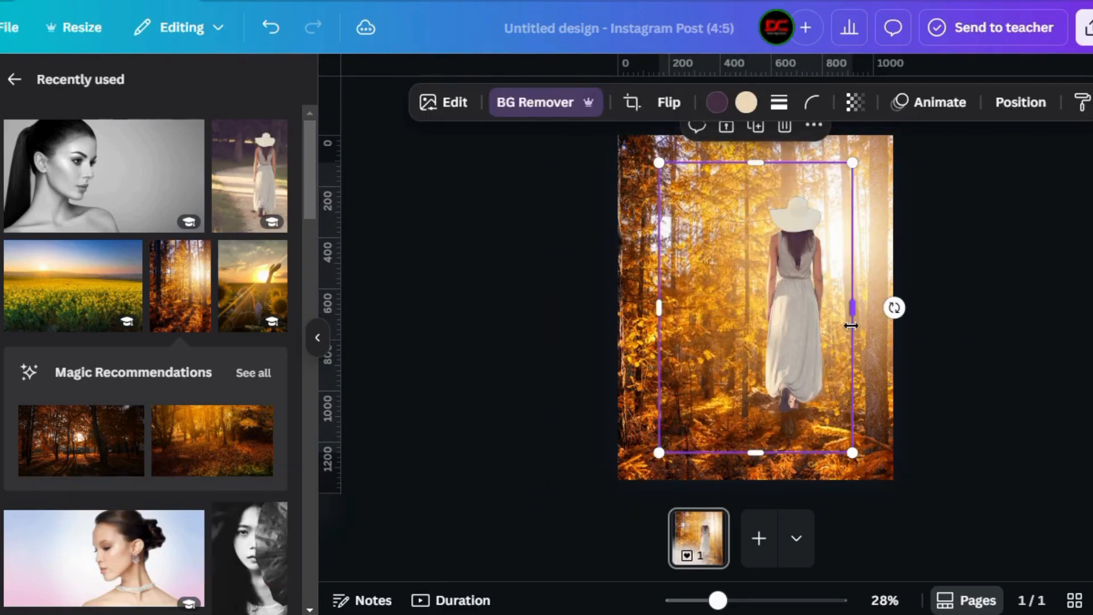
{"action": "left_click_drag", "start_coordinate": [780, 347], "coordinate": [704, 415]}
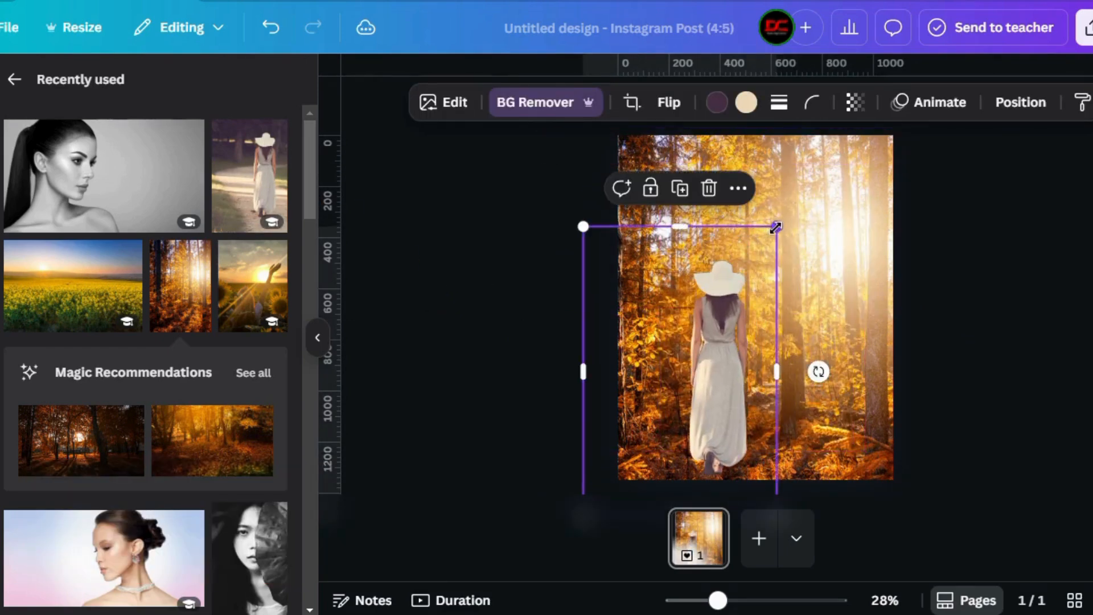
{"action": "left_click_drag", "start_coordinate": [718, 368], "coordinate": [705, 366]}
{"action": "left_click", "coordinate": [1025, 277]}
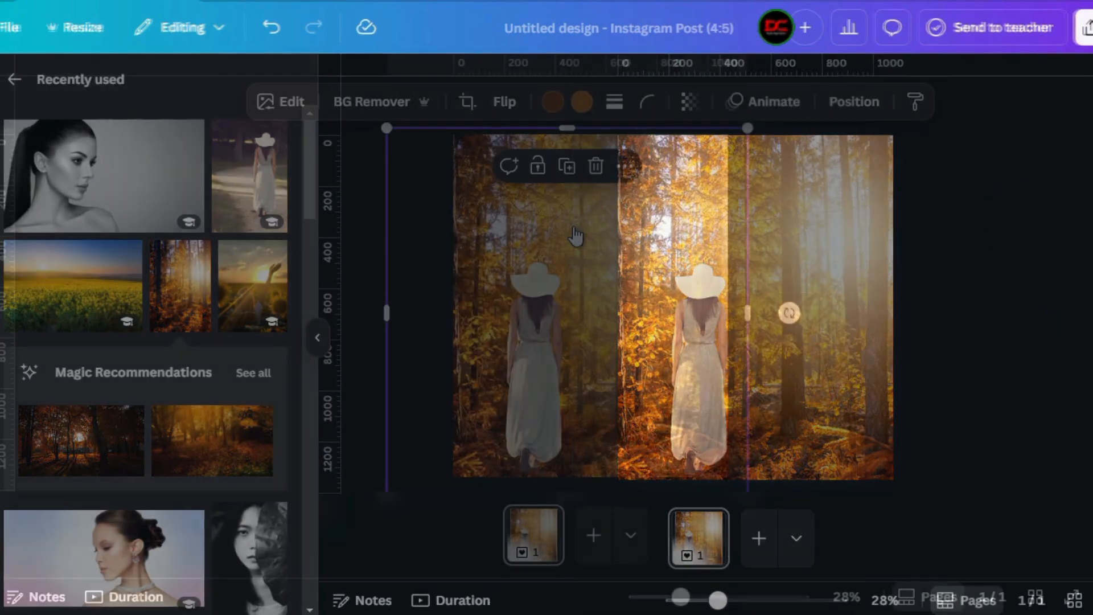
Show the design's layer list for the forest photo and close it again.
{"action": "right_click", "coordinate": [574, 234]}
{"action": "mouse_move", "coordinate": [620, 245]}
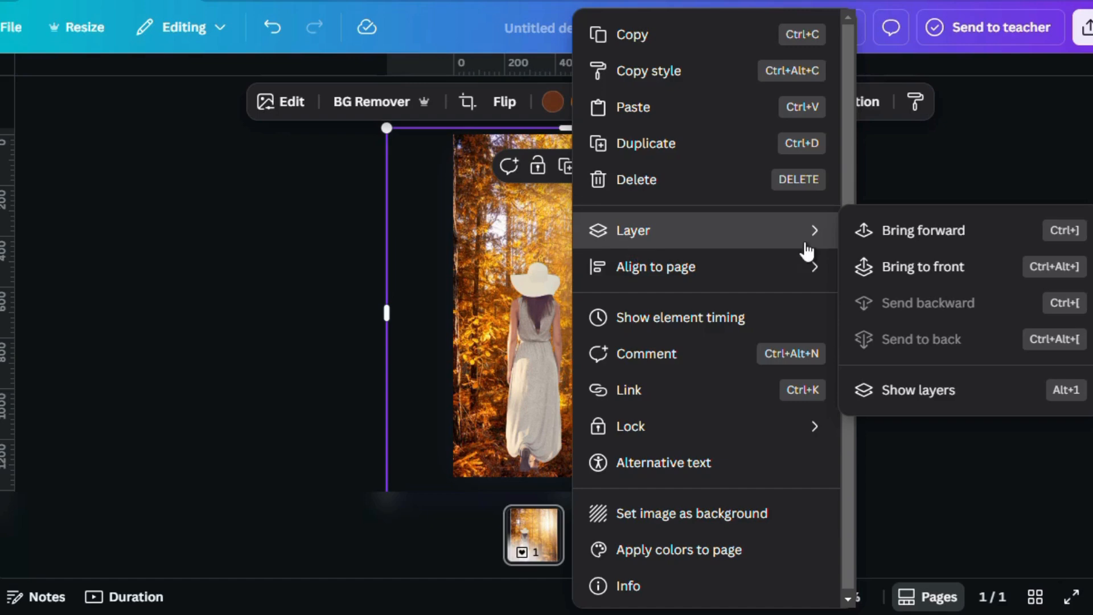
{"action": "left_click", "coordinate": [913, 386]}
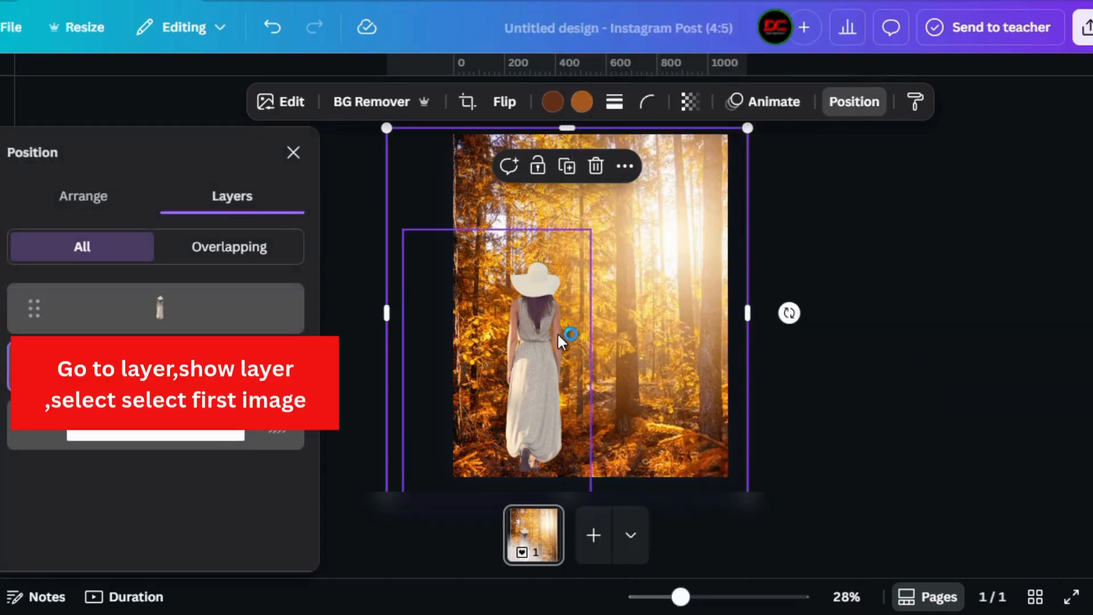
{"action": "left_click", "coordinate": [293, 152]}
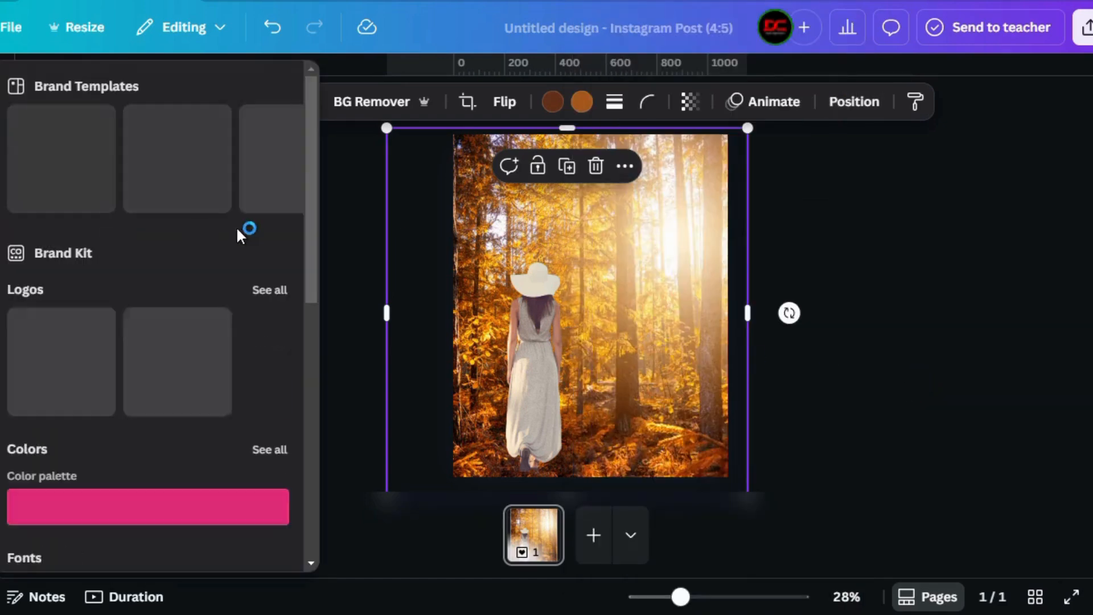
Apply the Myst filter to the forest photo at full intensity.
{"action": "left_click", "coordinate": [290, 105]}
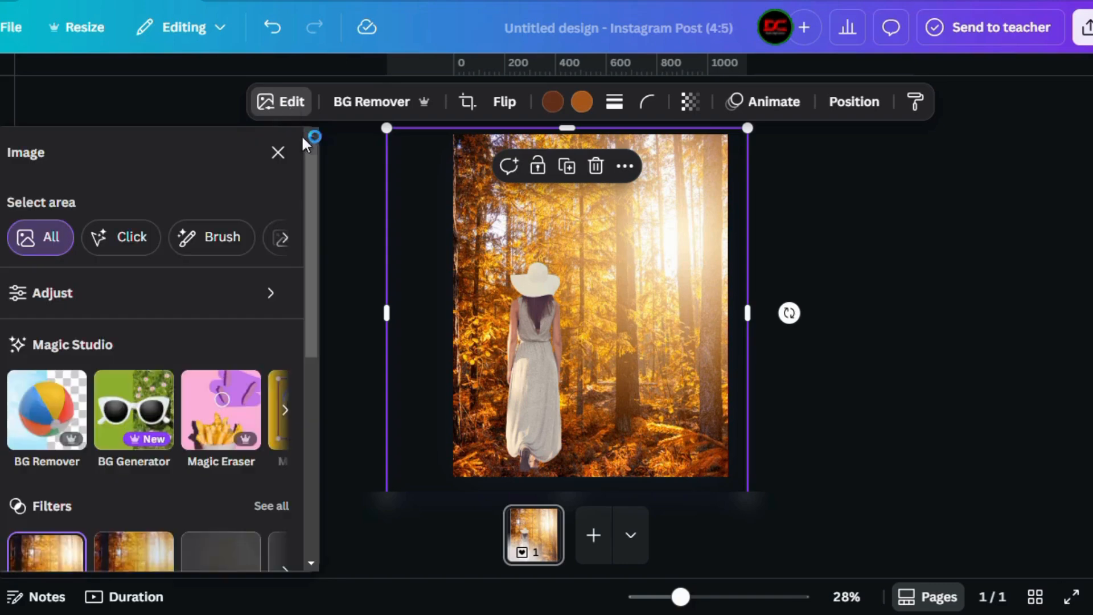
{"action": "left_click_drag", "start_coordinate": [312, 137], "coordinate": [308, 307]}
{"action": "left_click", "coordinate": [275, 193]}
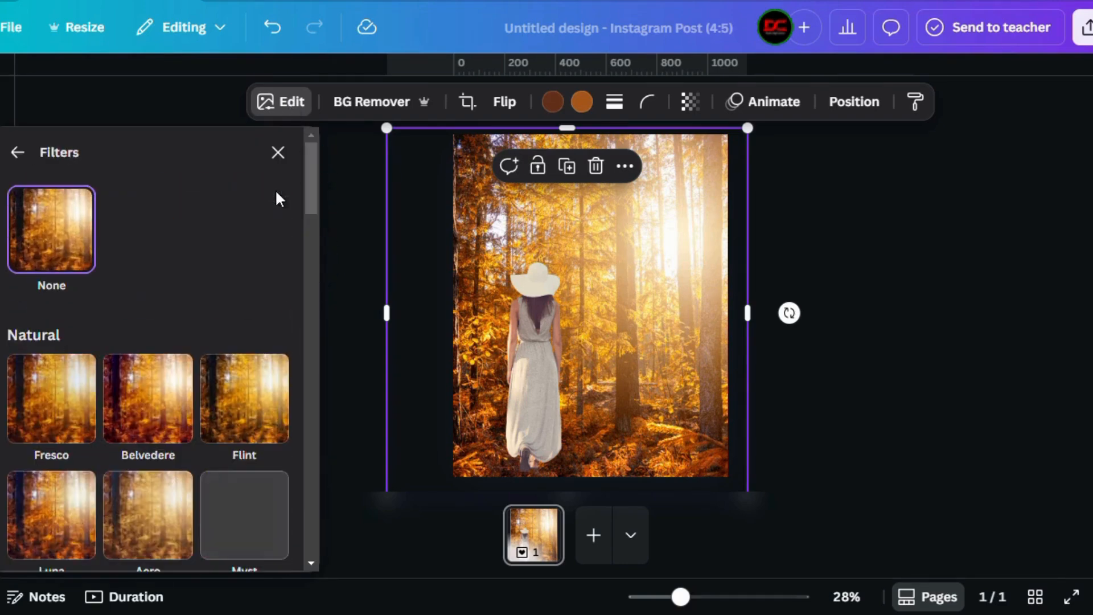
{"action": "left_click_drag", "start_coordinate": [312, 210], "coordinate": [310, 250]}
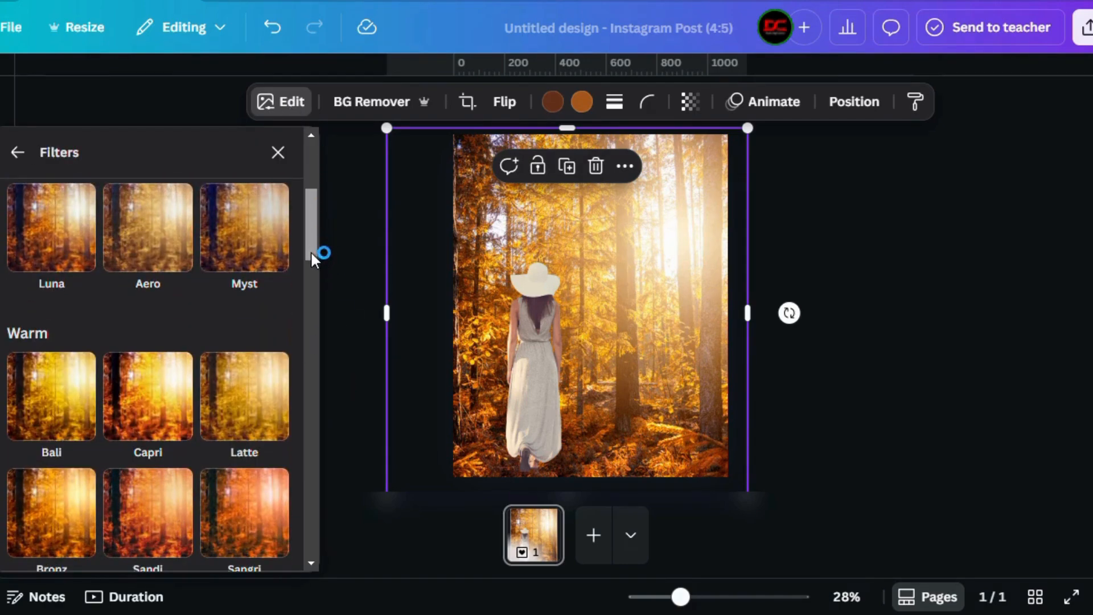
{"action": "left_click", "coordinate": [254, 225]}
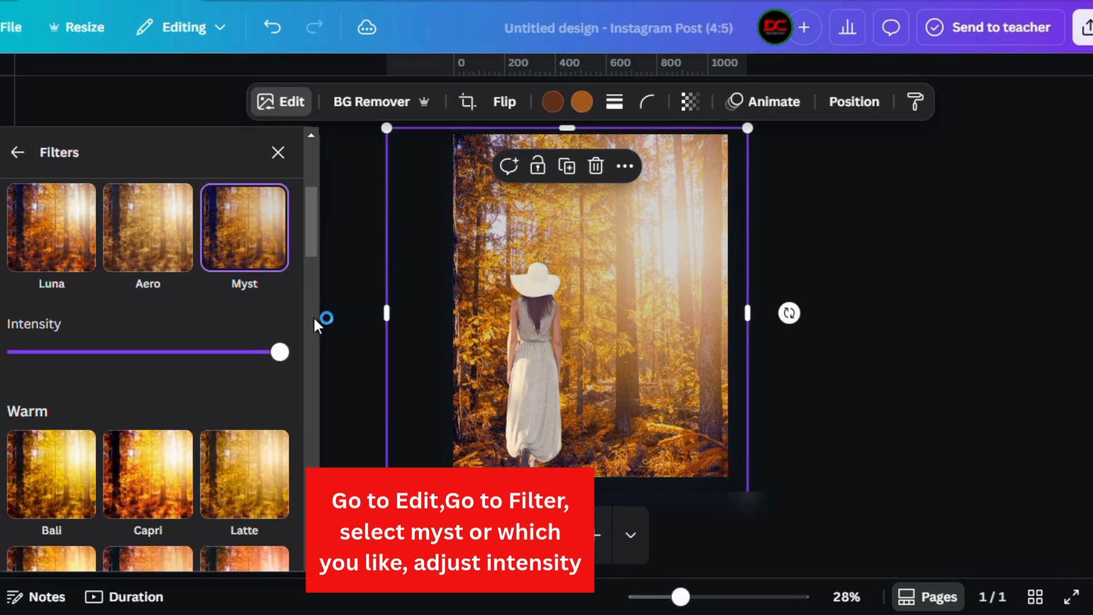
{"action": "left_click", "coordinate": [339, 179]}
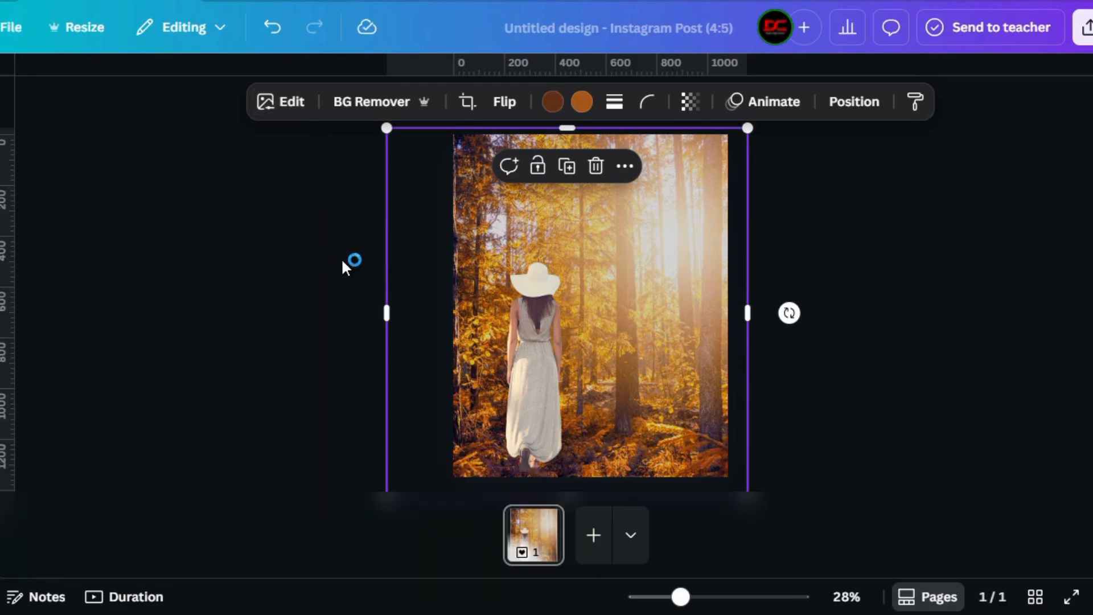
Apply the Nimbus filter to the cut-out of the woman and reduce its intensity slightly.
{"action": "left_click", "coordinate": [518, 351]}
{"action": "left_click", "coordinate": [301, 116]}
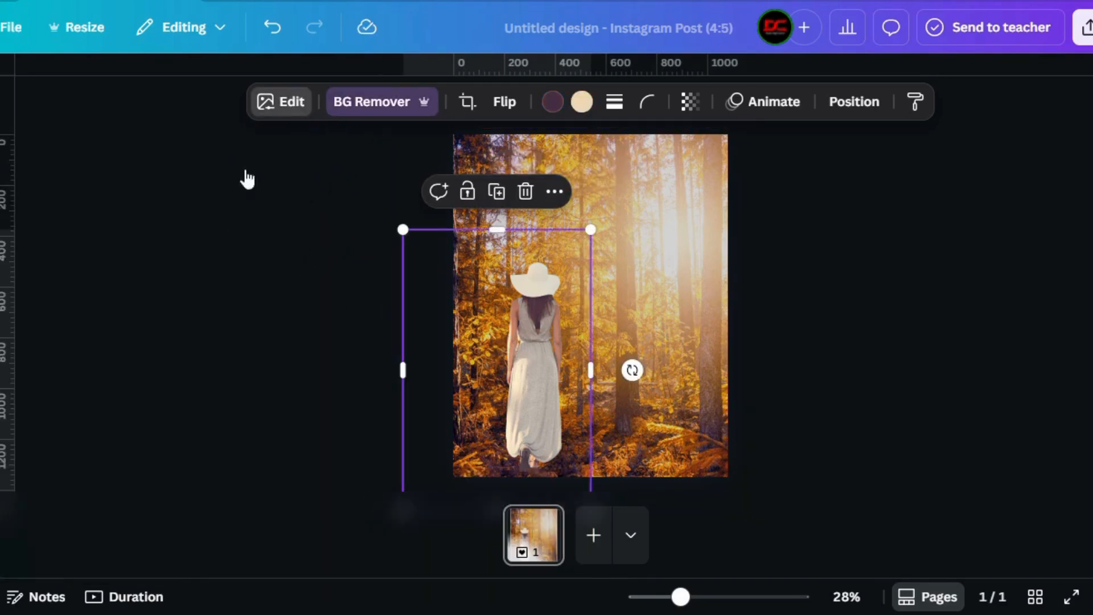
{"action": "left_click_drag", "start_coordinate": [312, 267], "coordinate": [316, 375]}
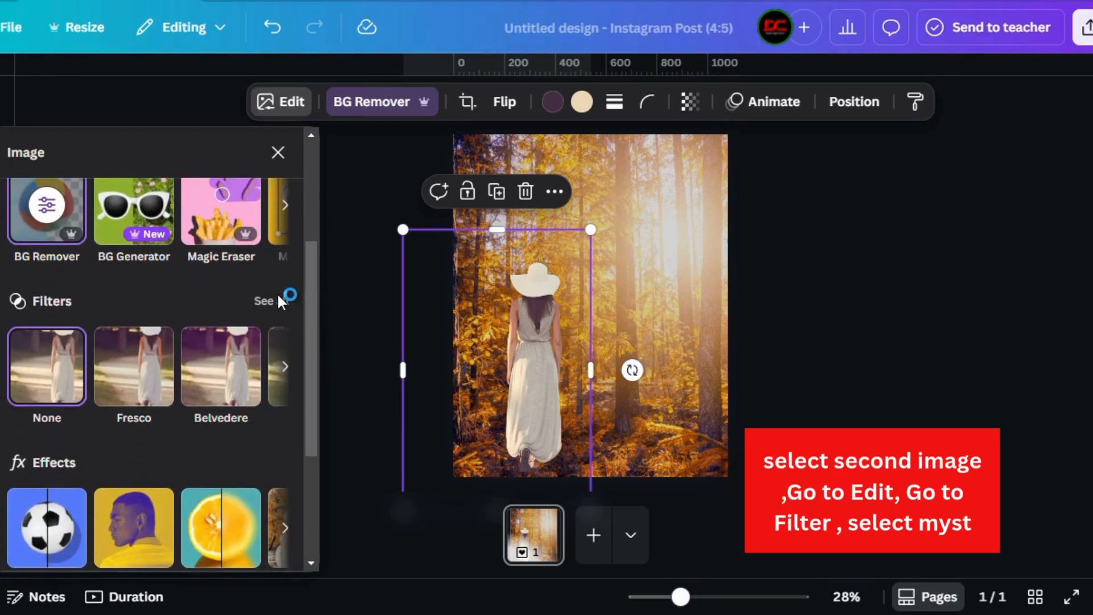
{"action": "left_click", "coordinate": [277, 293]}
{"action": "left_click_drag", "start_coordinate": [313, 194], "coordinate": [313, 419]}
{"action": "left_click", "coordinate": [244, 213]}
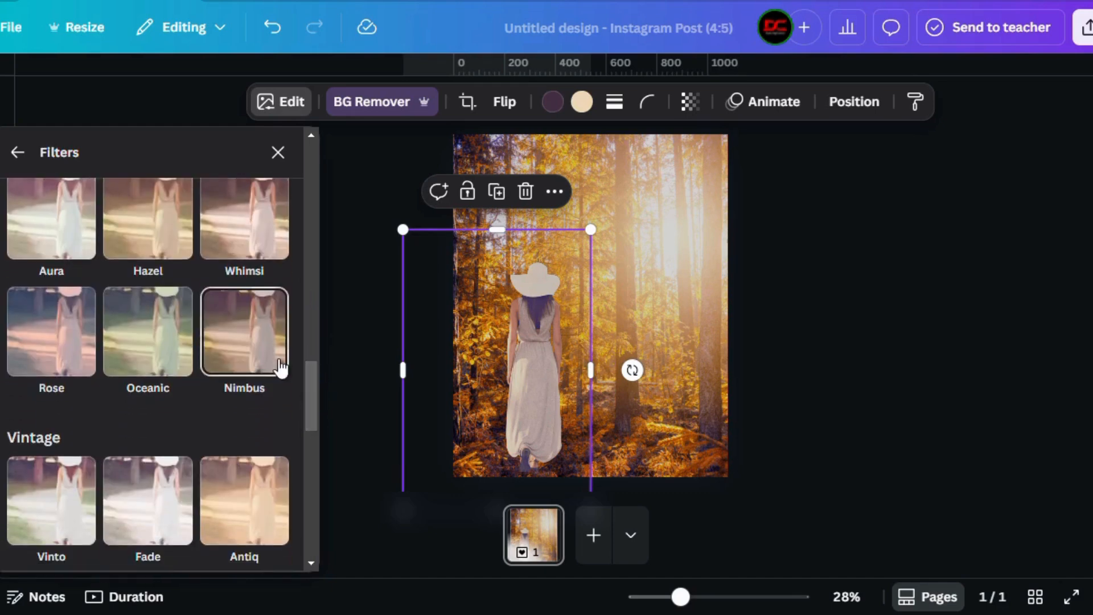
{"action": "left_click", "coordinate": [257, 337]}
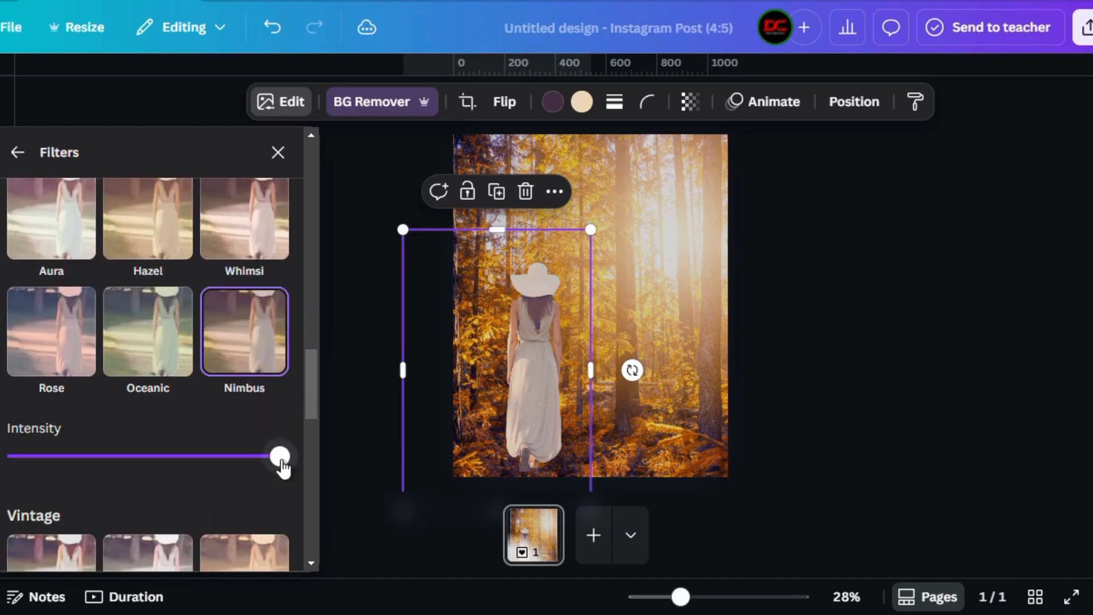
{"action": "left_click_drag", "start_coordinate": [281, 468], "coordinate": [261, 465]}
{"action": "left_click", "coordinate": [279, 151]}
{"action": "left_click", "coordinate": [296, 210]}
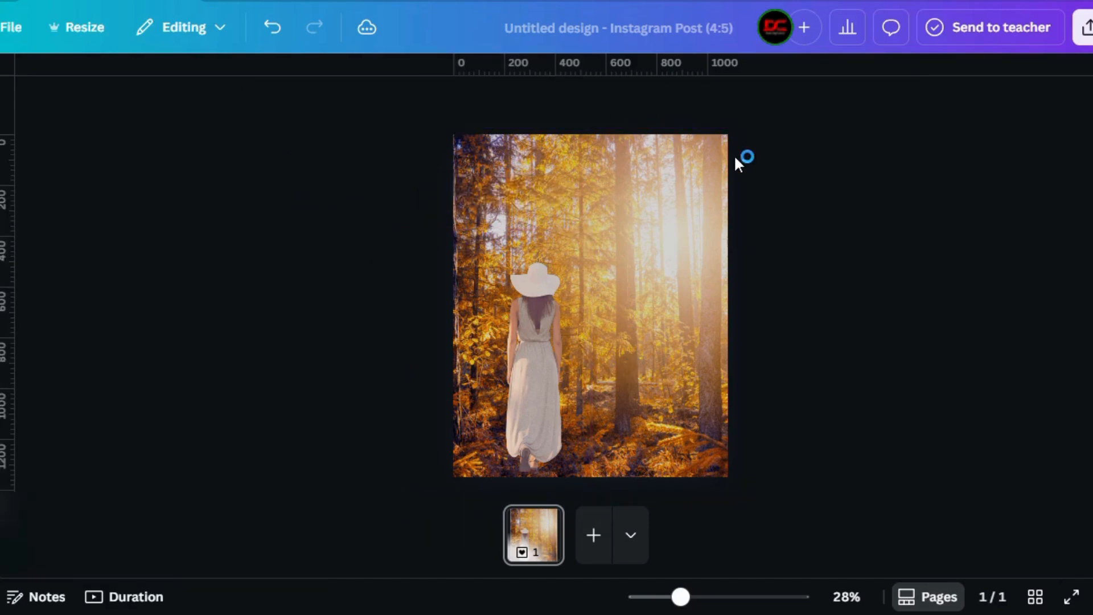
Download the composite as a PNG at the maximum size of 3,240 × 4,050 px.
{"action": "left_click", "coordinate": [1084, 27]}
{"action": "left_click", "coordinate": [837, 401]}
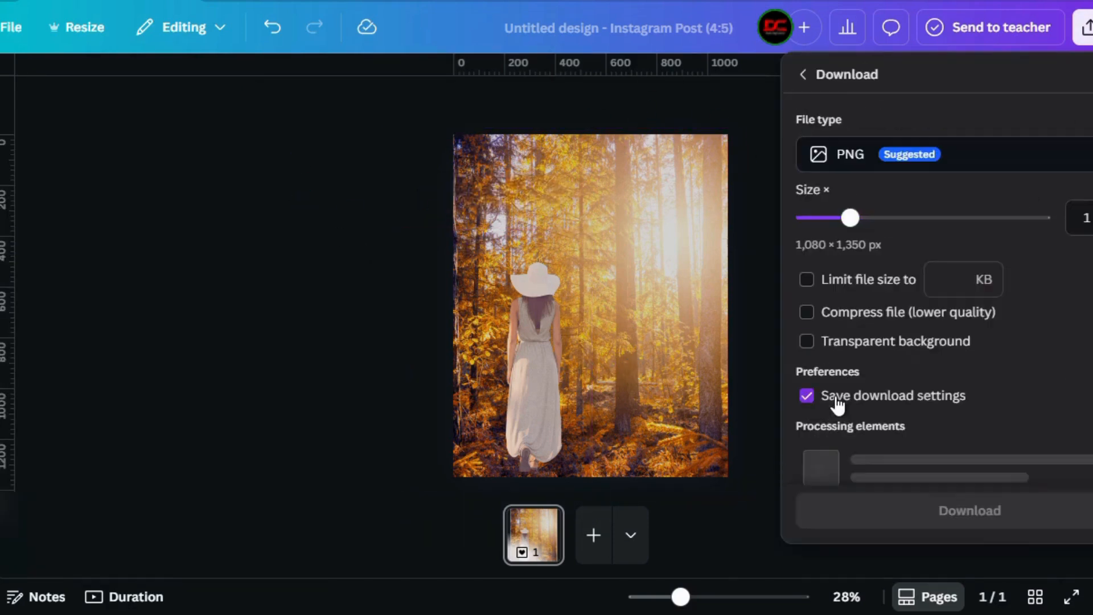
{"action": "left_click_drag", "start_coordinate": [837, 243], "coordinate": [1048, 219]}
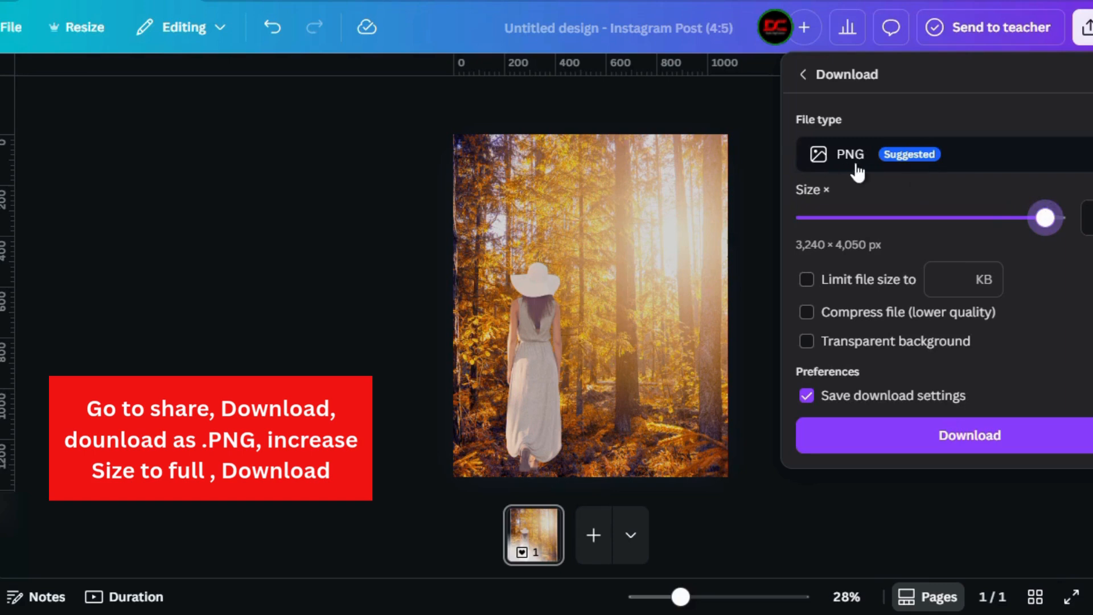
{"action": "left_click", "coordinate": [919, 438]}
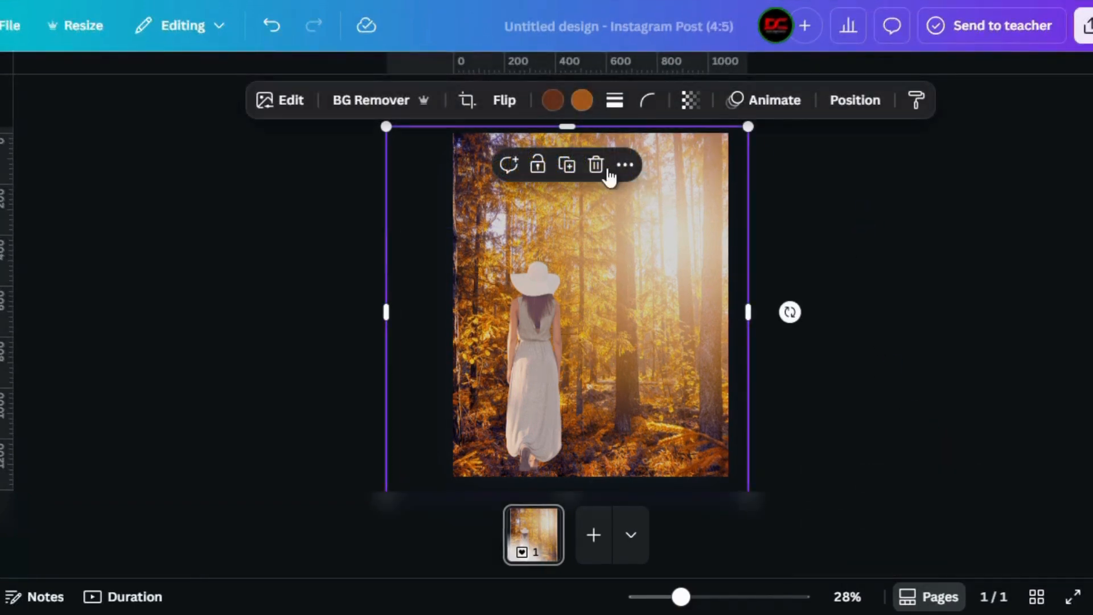
Delete the forest photo and the cut-out of the woman from the page.
{"action": "left_click", "coordinate": [595, 165]}
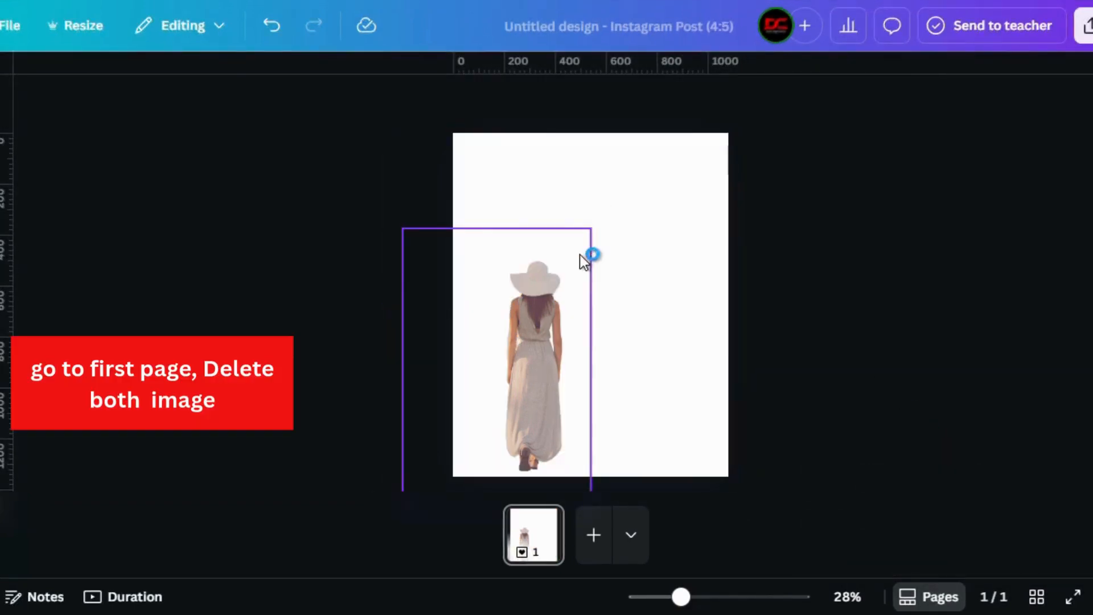
{"action": "left_click", "coordinate": [579, 255]}
{"action": "left_click", "coordinate": [525, 190]}
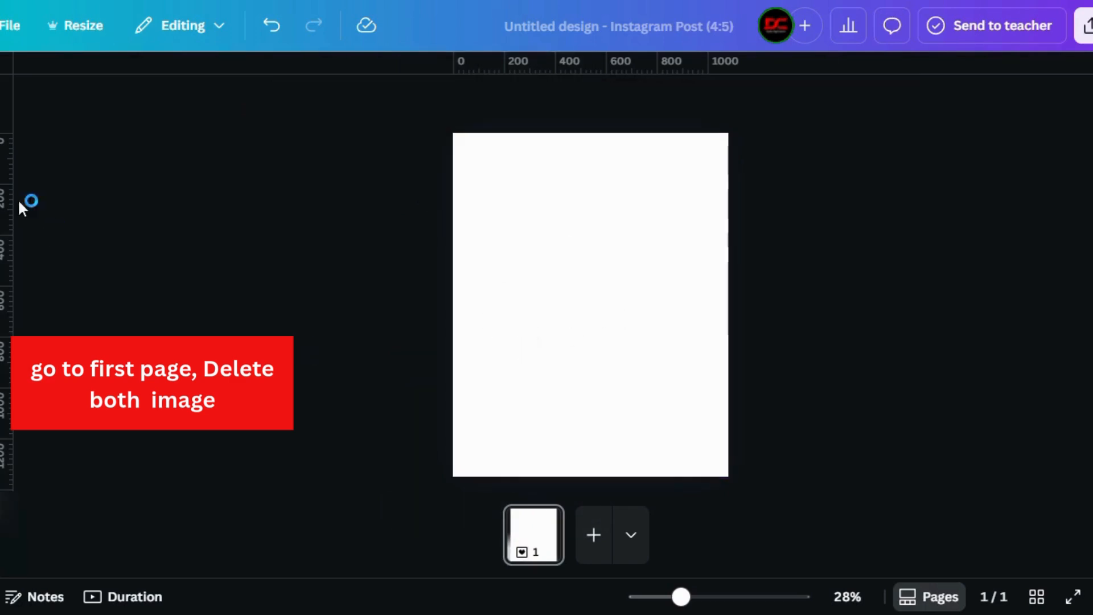
Add the monochrome portrait of the woman with pinned-up hair to the empty page.
{"action": "left_click", "coordinate": [3, 199]}
{"action": "left_click_drag", "start_coordinate": [305, 198], "coordinate": [309, 476]}
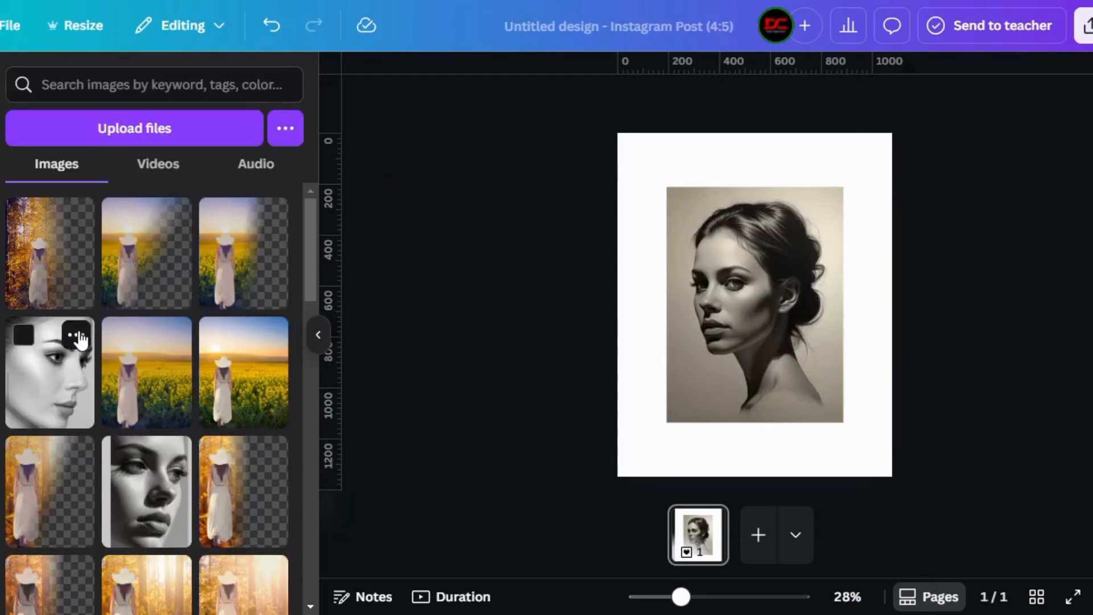
{"action": "left_click", "coordinate": [320, 337]}
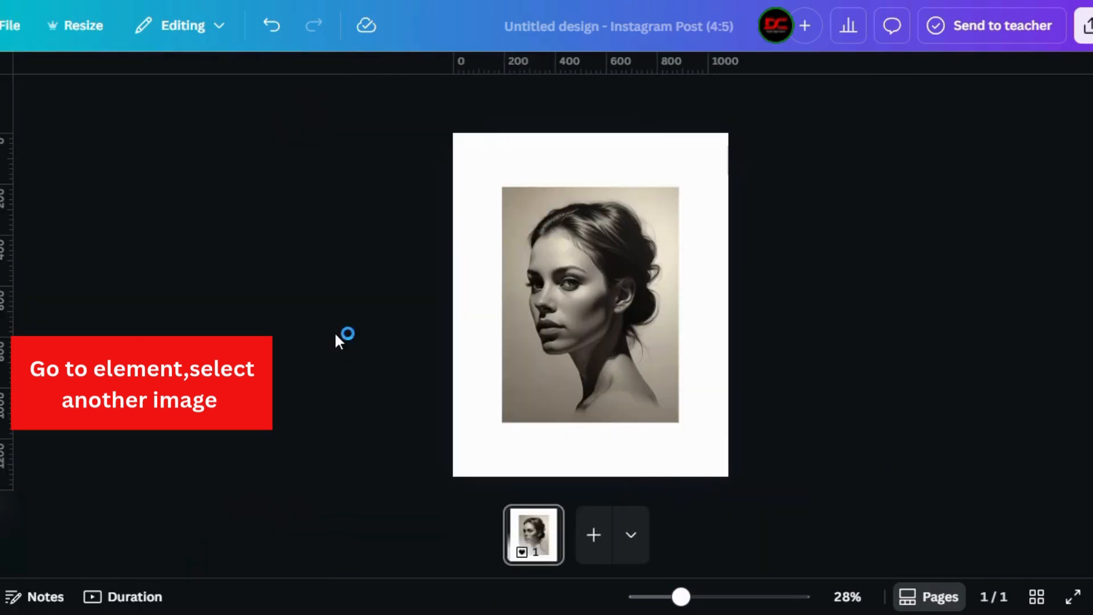
Flip the portrait horizontally so the woman faces right.
{"action": "left_click", "coordinate": [595, 358]}
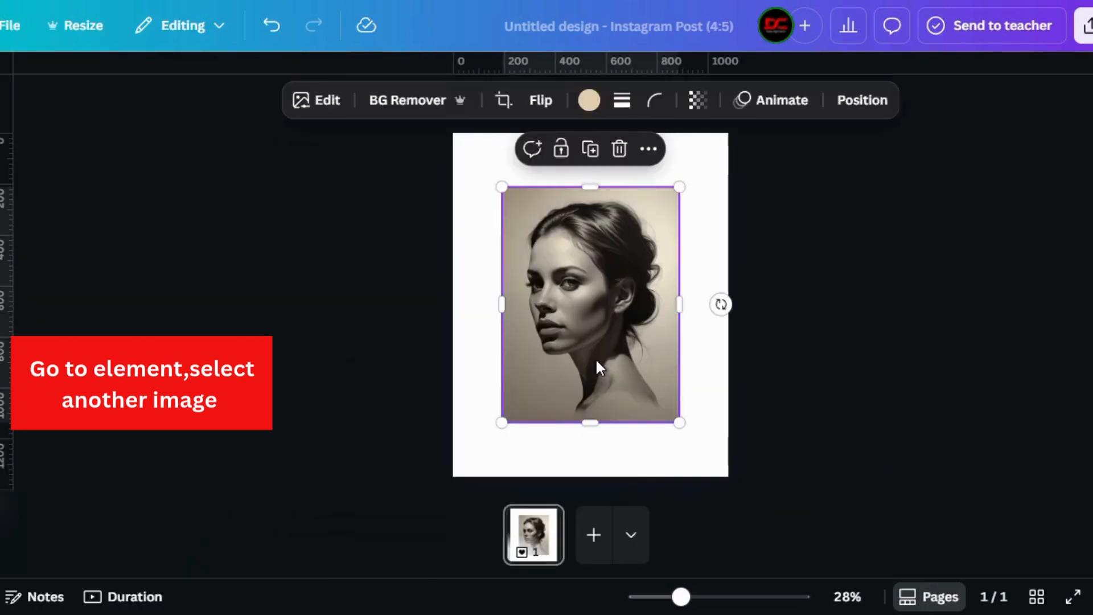
{"action": "left_click", "coordinate": [546, 105]}
{"action": "left_click", "coordinate": [547, 146]}
{"action": "left_click", "coordinate": [410, 309]}
{"action": "left_click", "coordinate": [557, 282]}
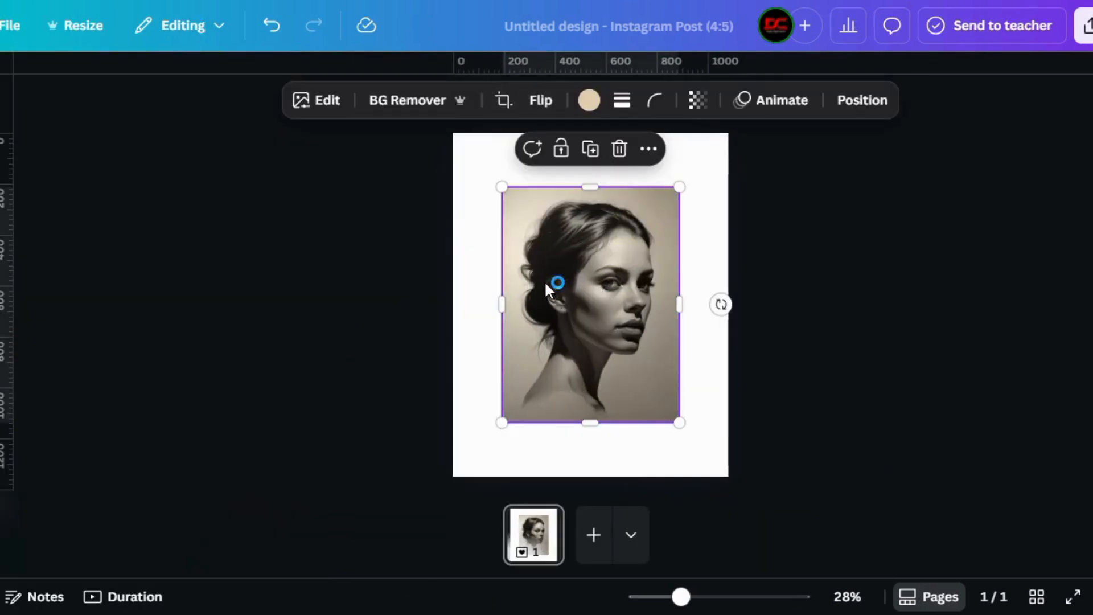
Enlarge the portrait beyond the page edges and shift it so the face fills the page.
{"action": "left_click_drag", "start_coordinate": [502, 187], "coordinate": [329, 54]}
{"action": "left_click_drag", "start_coordinate": [678, 420], "coordinate": [848, 529]}
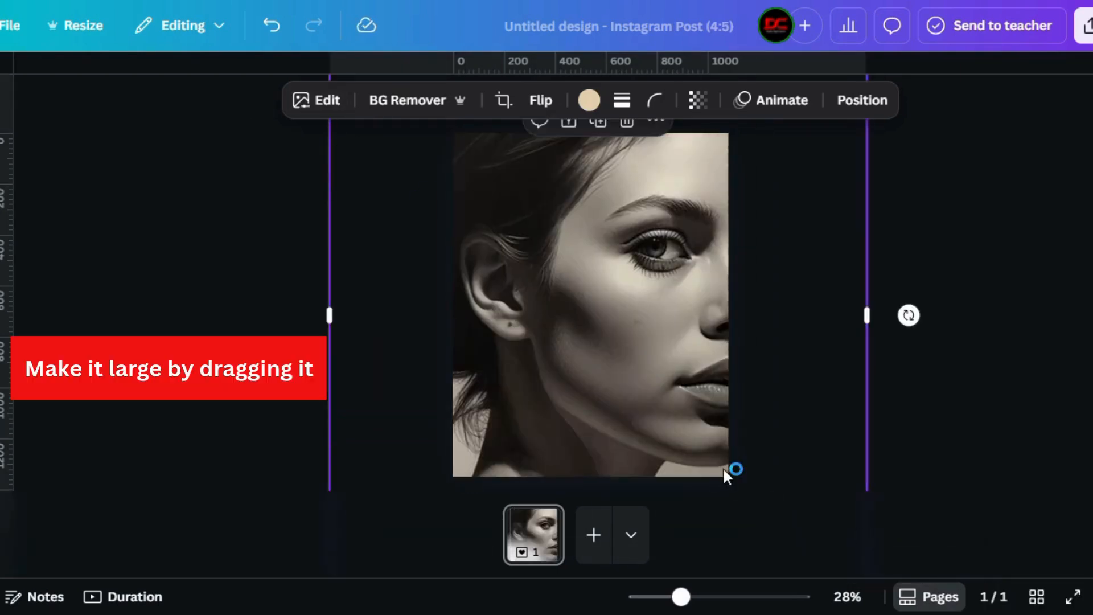
{"action": "left_click_drag", "start_coordinate": [614, 294], "coordinate": [542, 344]}
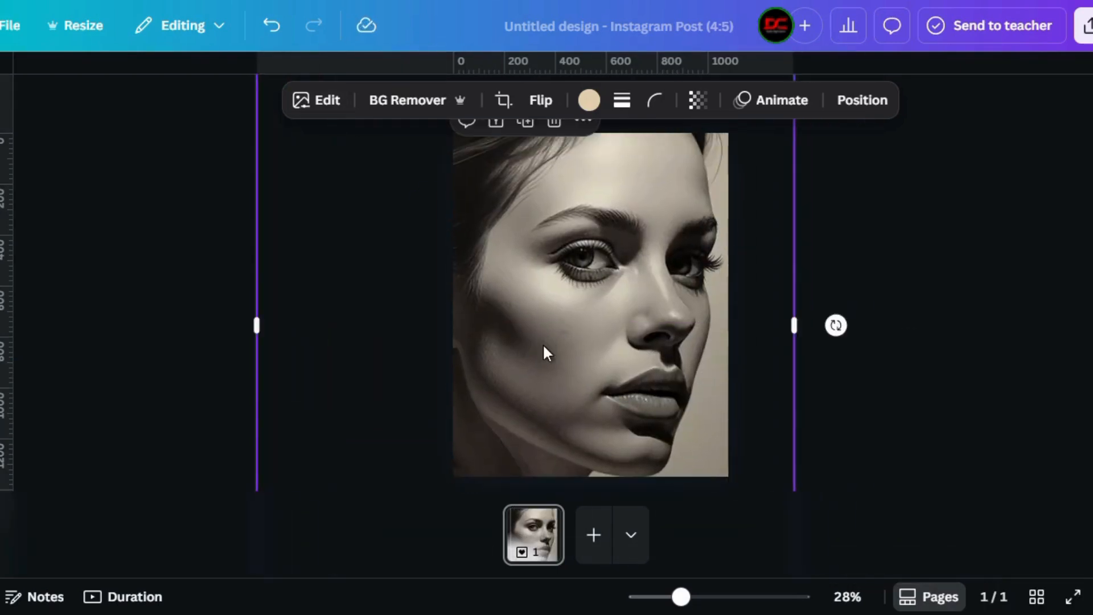
Enlarge the monochrome portrait slightly more and fine-tune its position so the face still fills the page.
{"action": "left_click_drag", "start_coordinate": [681, 597], "coordinate": [654, 596]}
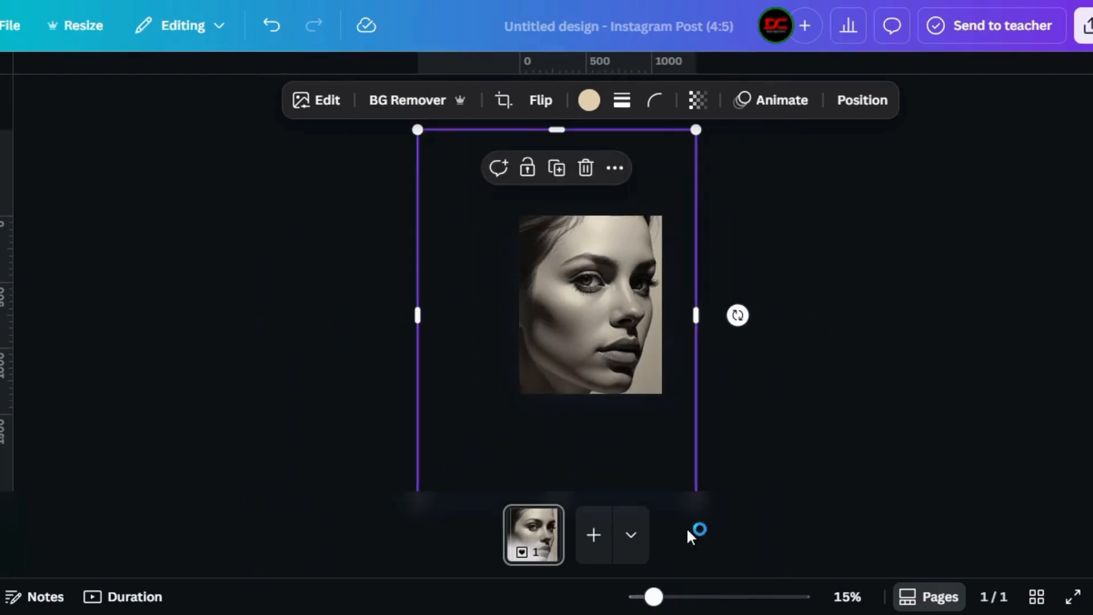
{"action": "left_click_drag", "start_coordinate": [696, 130], "coordinate": [702, 124]}
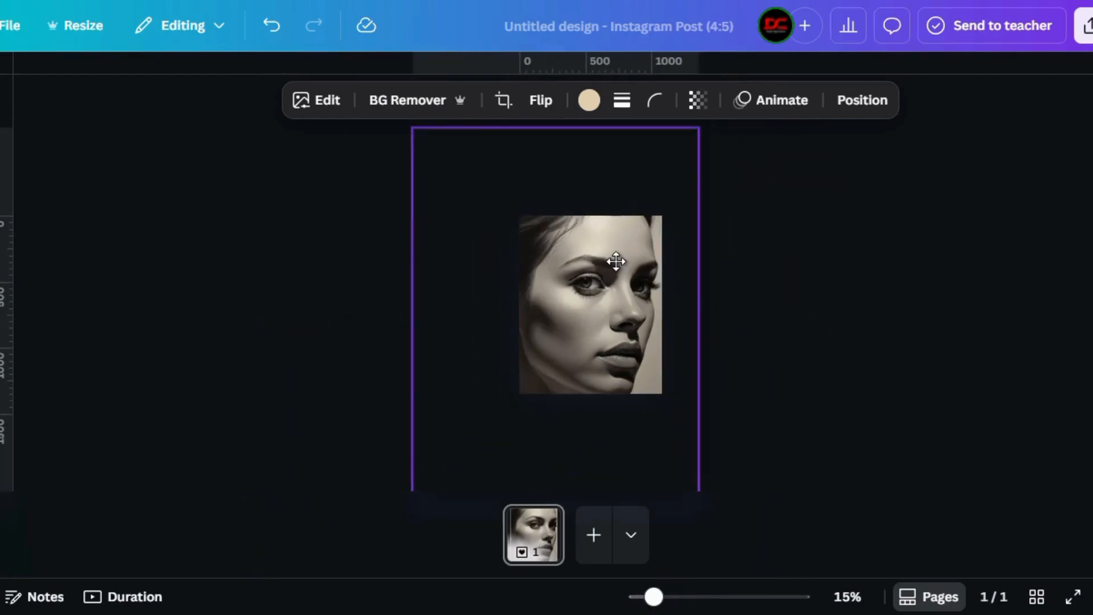
{"action": "left_click_drag", "start_coordinate": [620, 257], "coordinate": [616, 257]}
{"action": "left_click", "coordinate": [852, 231]}
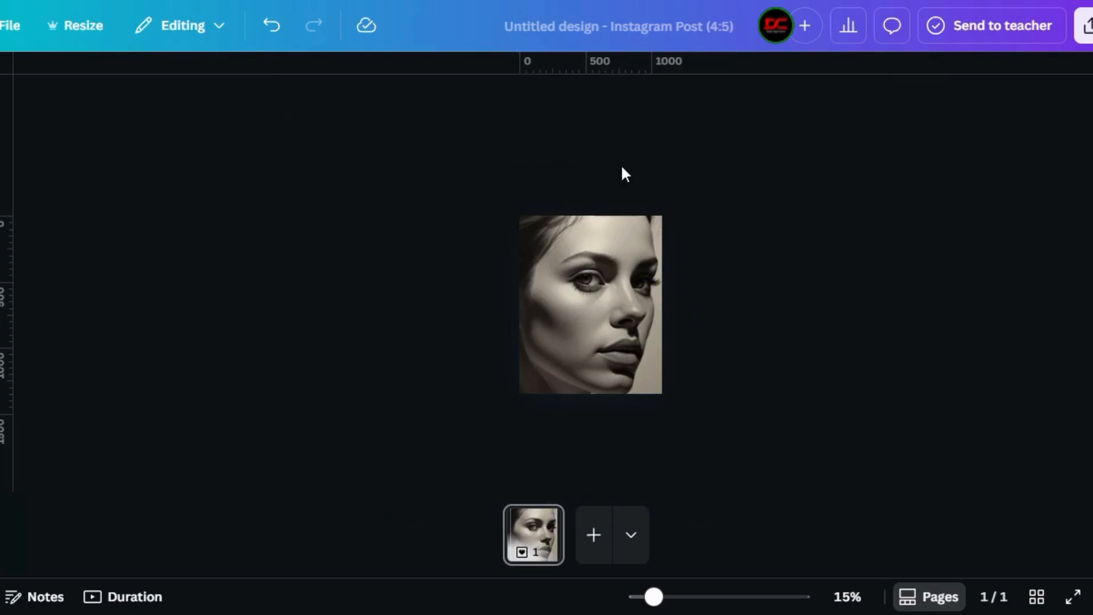
Try the Fresco and Belvedere filters on the portrait and settle on the Flint filter.
{"action": "left_click", "coordinate": [455, 140]}
{"action": "left_click", "coordinate": [317, 116]}
{"action": "scroll", "coordinate": [313, 258], "scroll_direction": "down", "scroll_amount": 4}
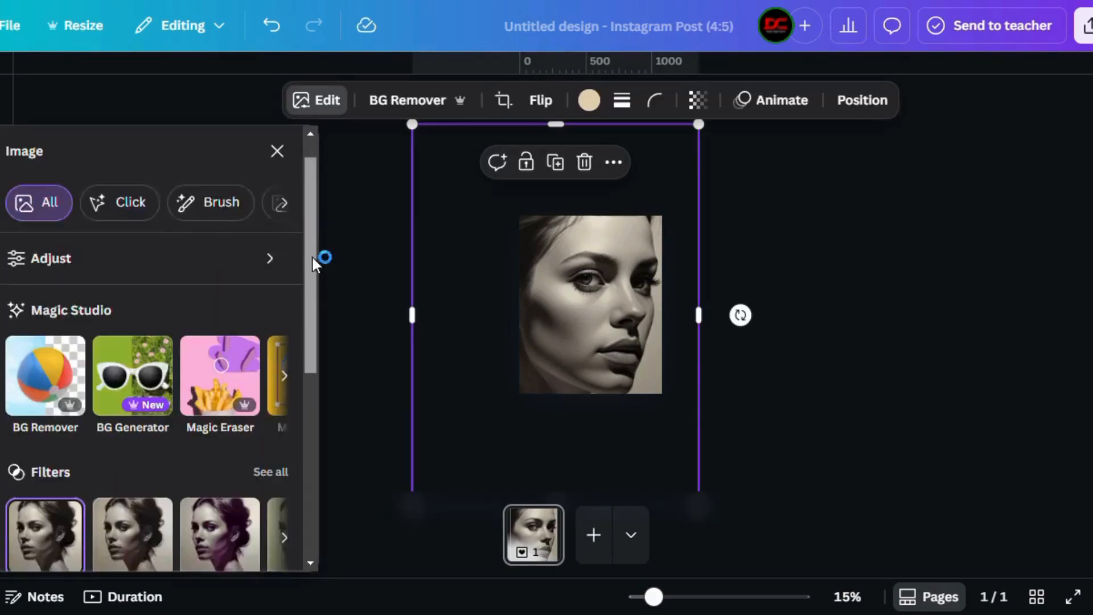
{"action": "scroll", "coordinate": [270, 293], "scroll_direction": "up", "scroll_amount": 4}
{"action": "left_click", "coordinate": [270, 293]}
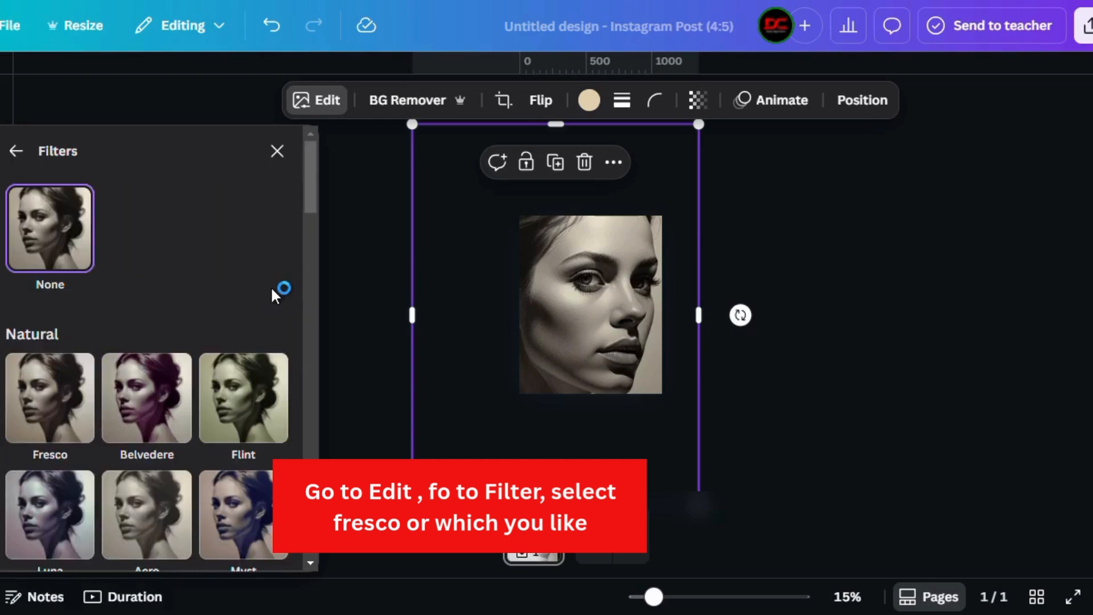
{"action": "left_click", "coordinate": [63, 414]}
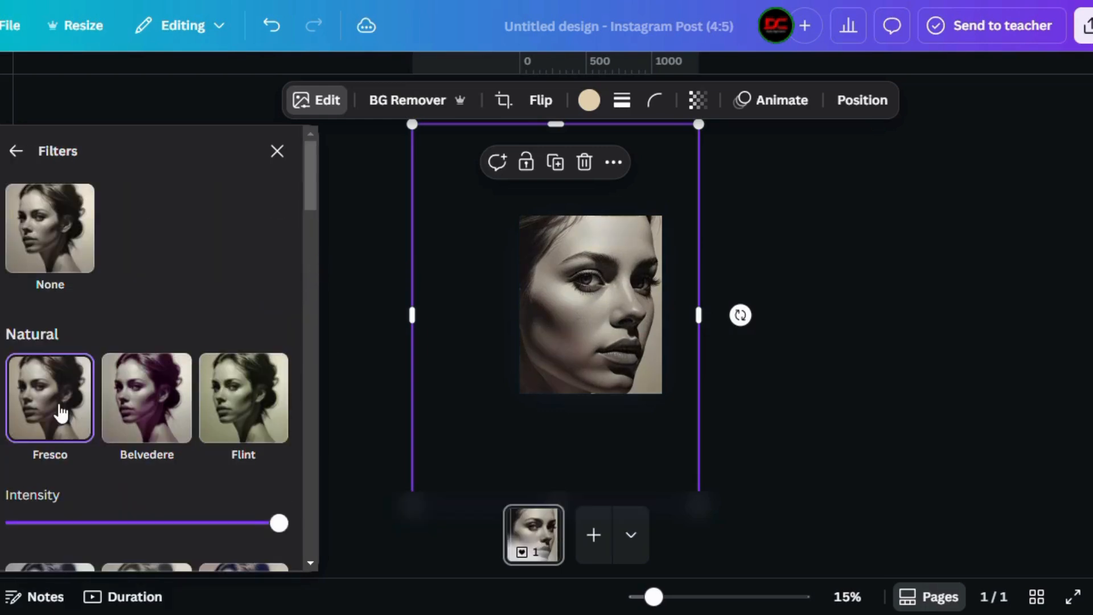
{"action": "left_click", "coordinate": [153, 431]}
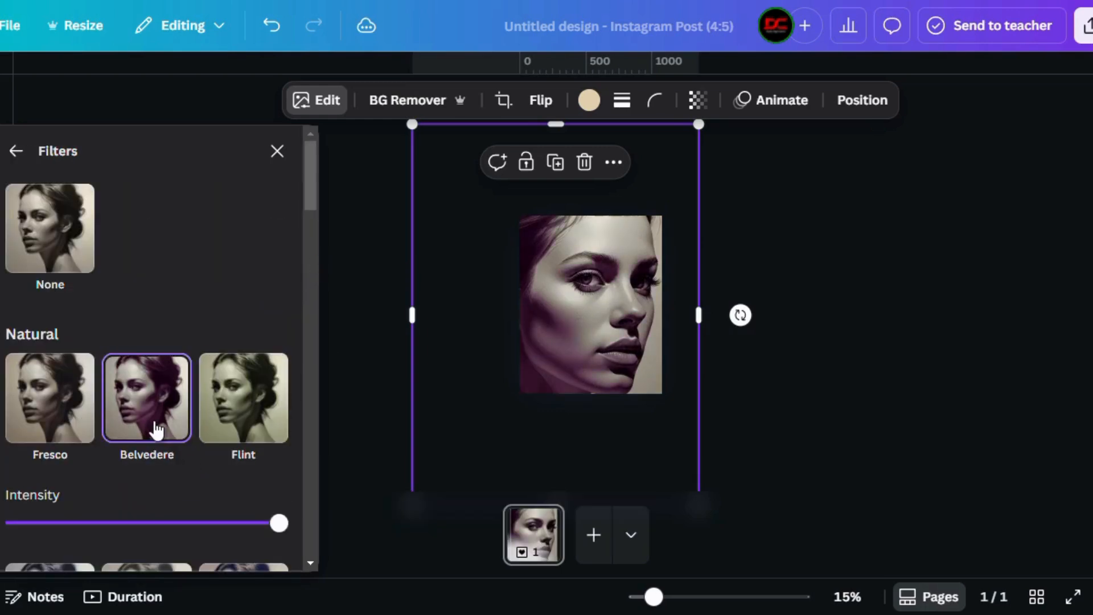
{"action": "left_click_drag", "start_coordinate": [653, 598], "coordinate": [683, 601]}
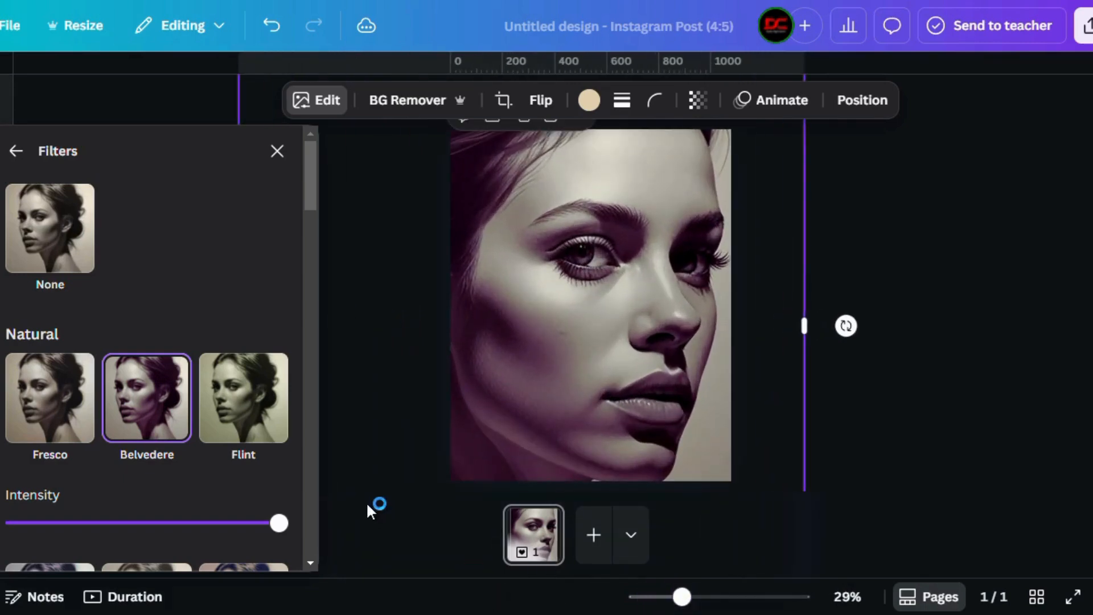
{"action": "left_click", "coordinate": [244, 411]}
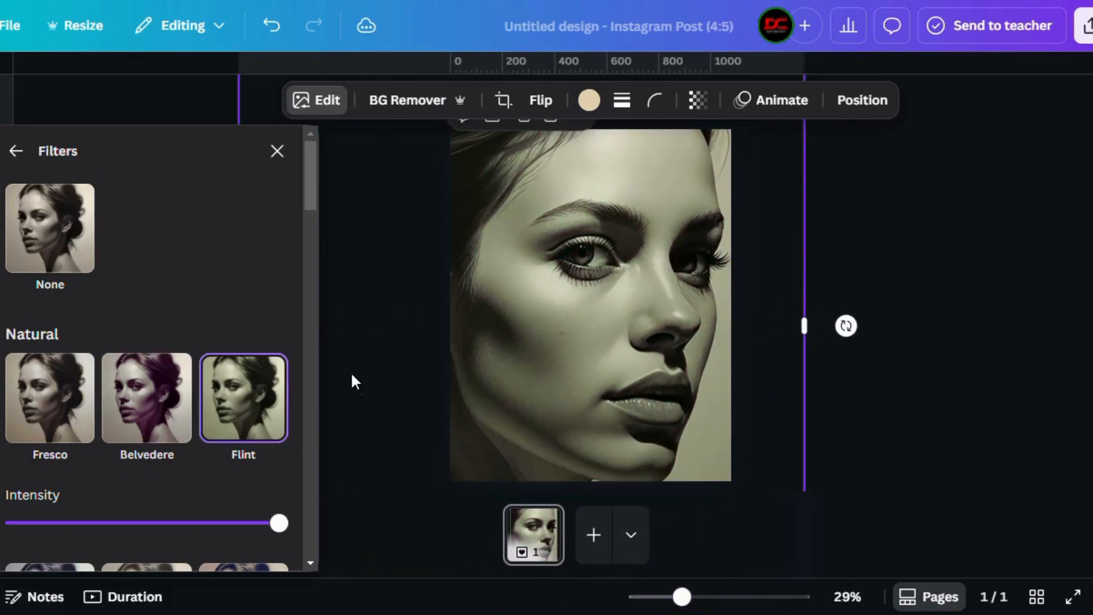
{"action": "left_click", "coordinate": [740, 321]}
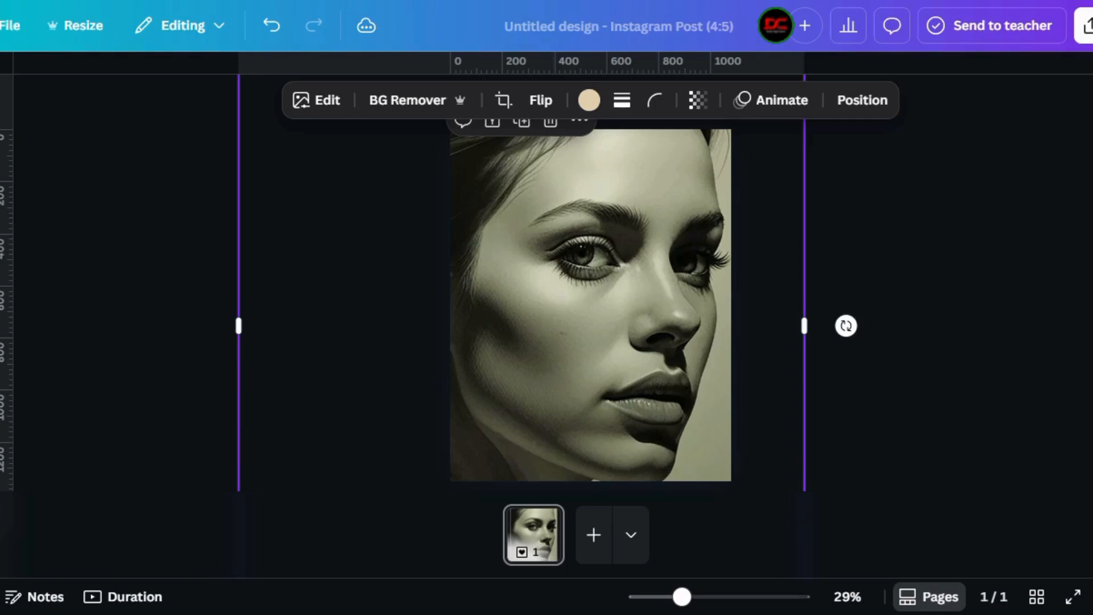
Download the filtered portrait page as a PNG at 3,240 × 4,050 px.
{"action": "left_click", "coordinate": [1084, 26]}
{"action": "left_click", "coordinate": [839, 404]}
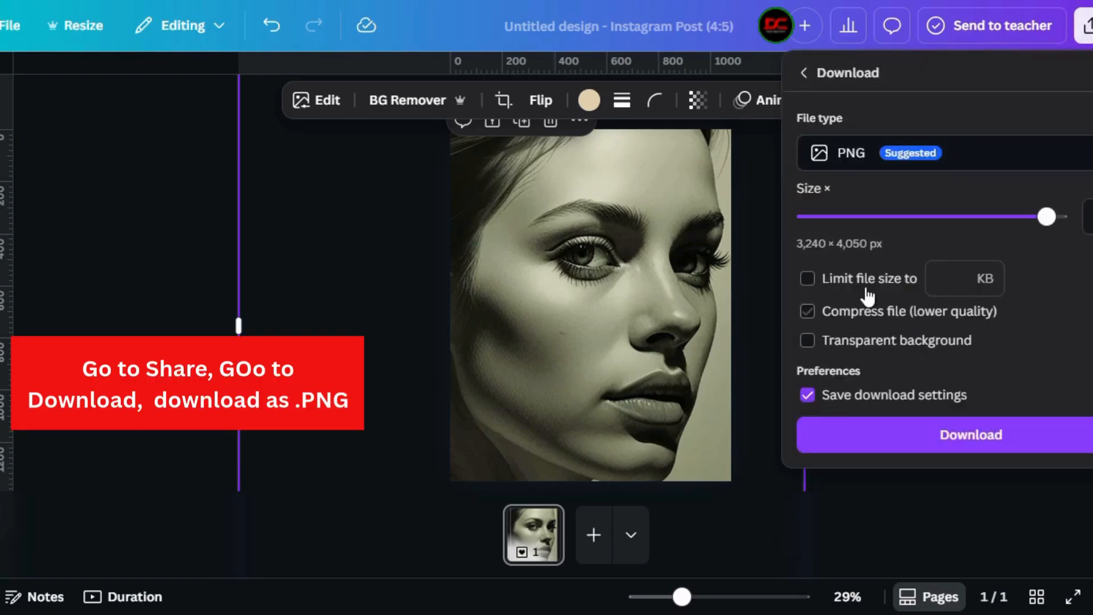
{"action": "left_click", "coordinate": [891, 434]}
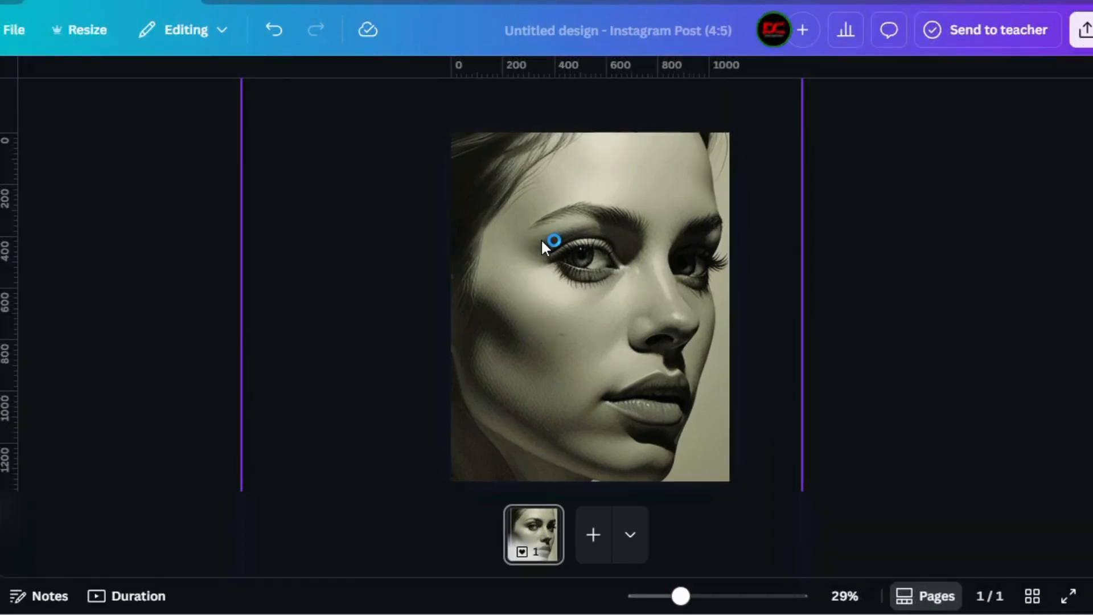
Clear the portrait from the page and place the uploaded woman-in-forest image in the page's upper-left corner.
{"action": "left_click", "coordinate": [541, 238]}
{"action": "left_click", "coordinate": [551, 131]}
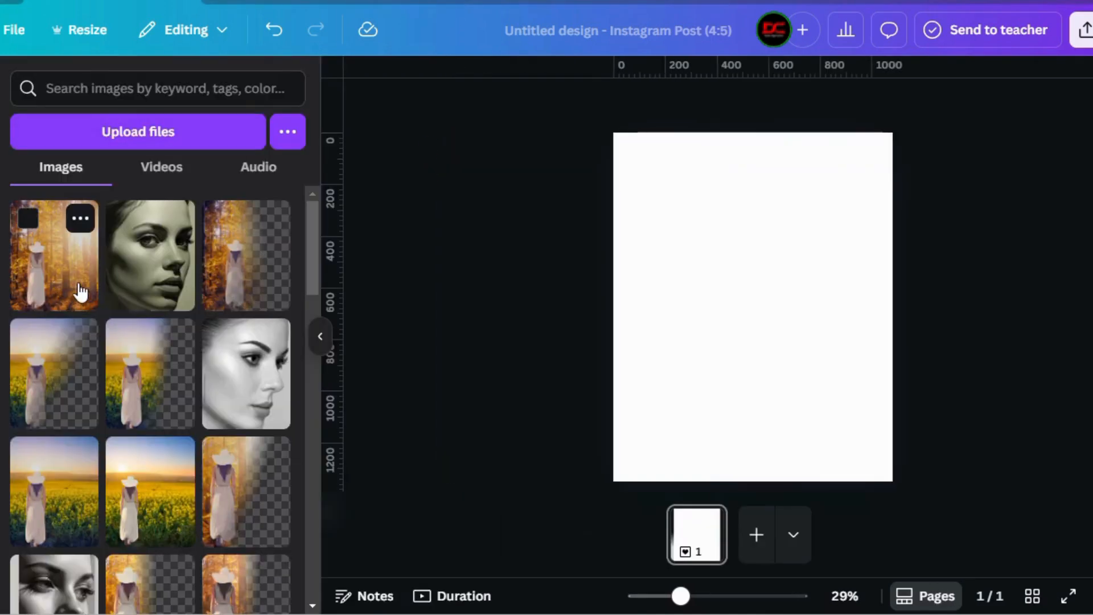
{"action": "left_click", "coordinate": [77, 287]}
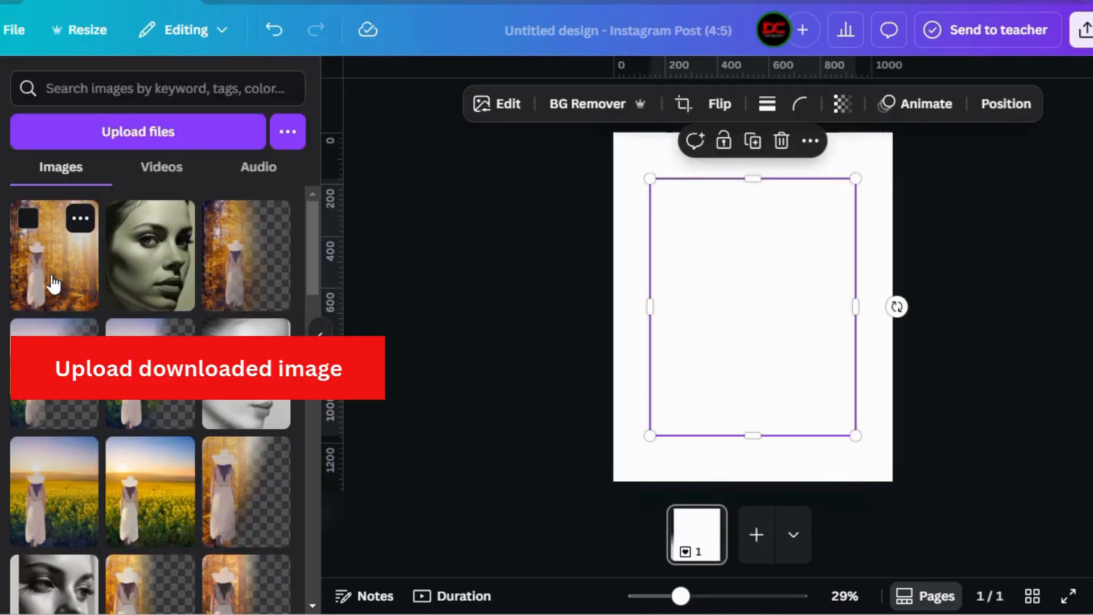
{"action": "left_click_drag", "start_coordinate": [727, 255], "coordinate": [692, 208]}
Add the uploaded close-up monochrome face portrait and enlarge it until it covers the whole page.
{"action": "left_click_drag", "start_coordinate": [315, 288], "coordinate": [327, 362]}
{"action": "left_click", "coordinate": [54, 462]}
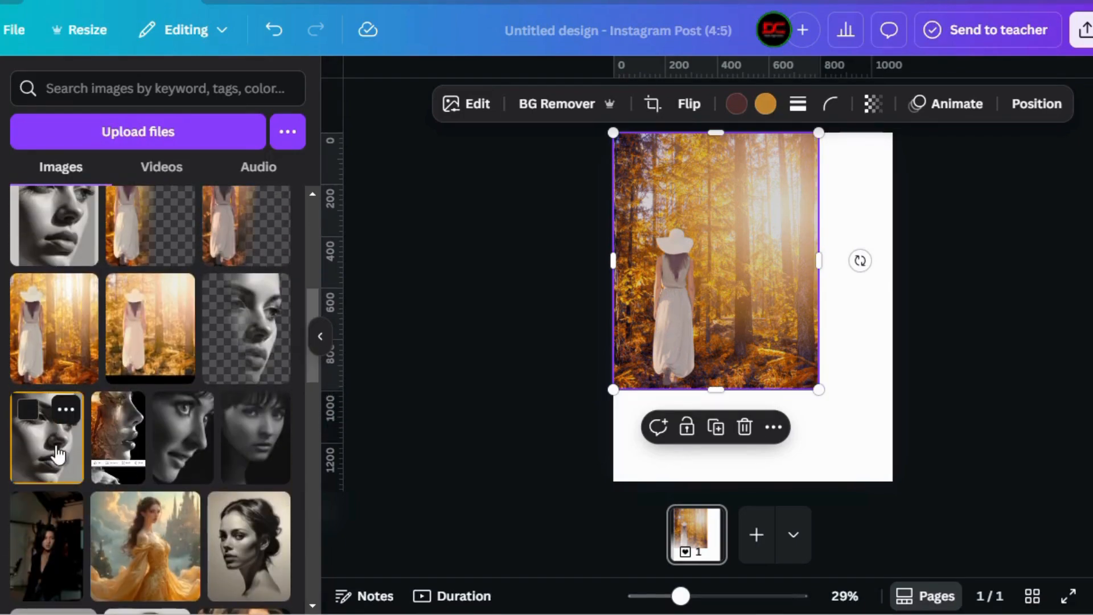
{"action": "left_click", "coordinate": [320, 336]}
{"action": "left_click_drag", "start_coordinate": [589, 375], "coordinate": [488, 532]}
{"action": "left_click_drag", "start_coordinate": [592, 427], "coordinate": [610, 434]}
{"action": "left_click_drag", "start_coordinate": [466, 310], "coordinate": [446, 309]}
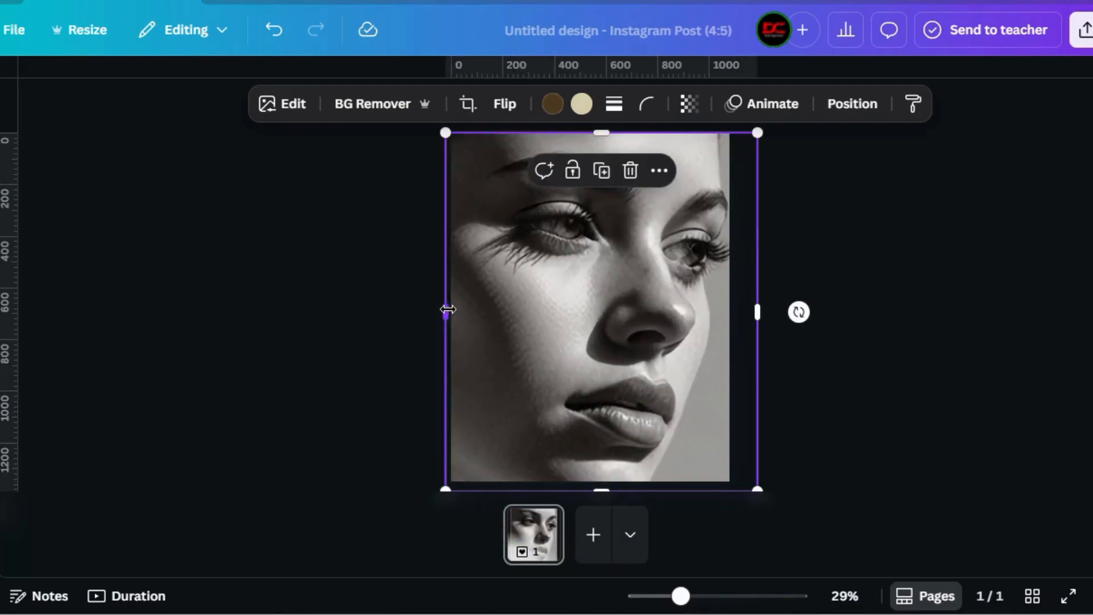
Move the face portrait's layer beneath the forest image.
{"action": "right_click", "coordinate": [545, 345]}
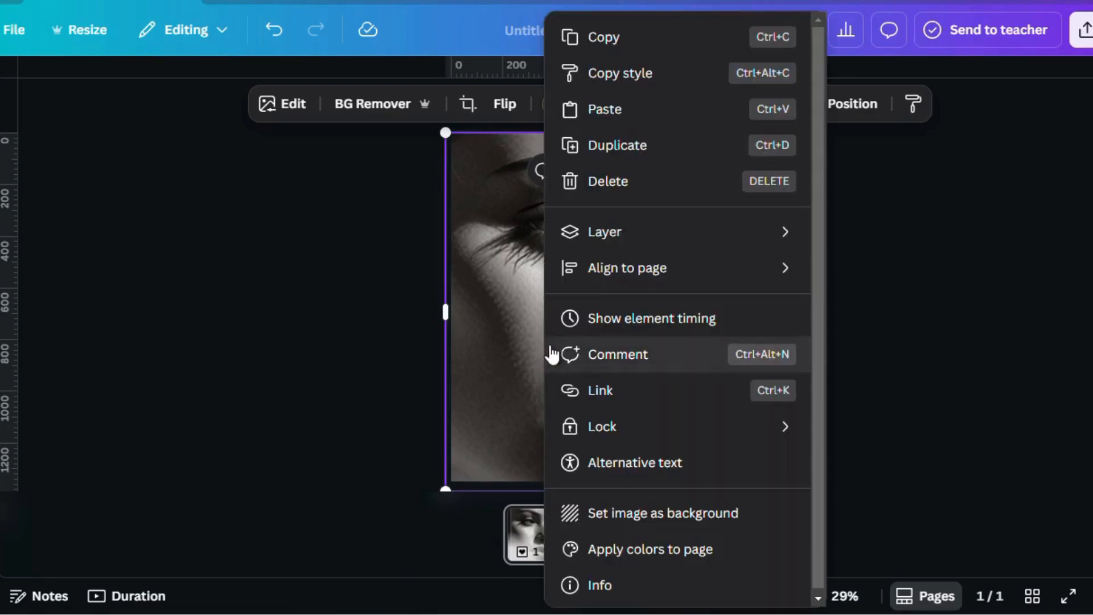
{"action": "mouse_move", "coordinate": [618, 246]}
{"action": "left_click", "coordinate": [871, 391]}
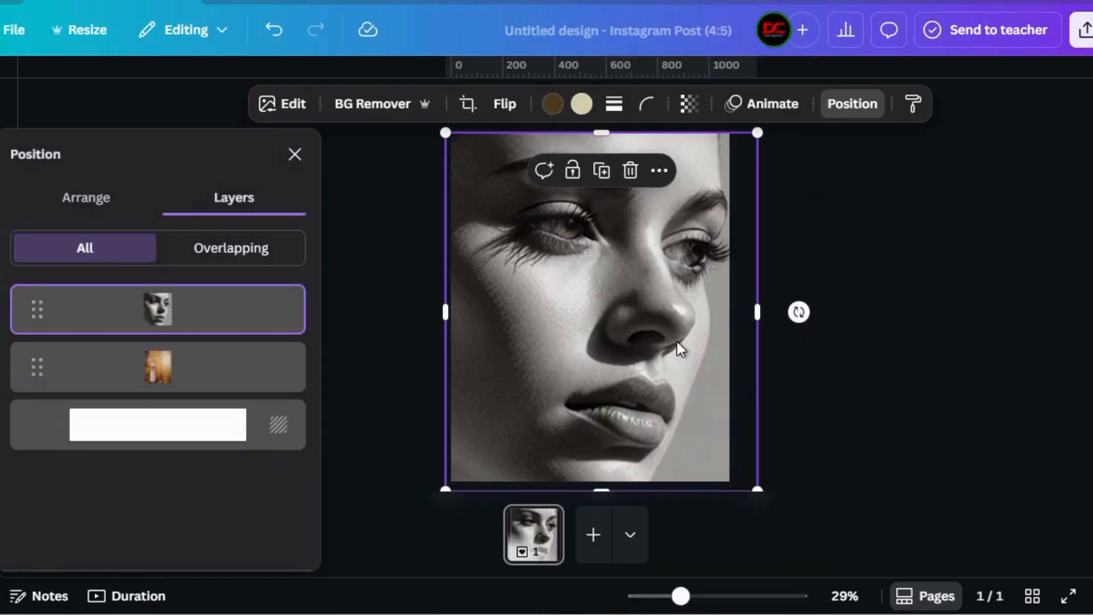
{"action": "left_click_drag", "start_coordinate": [239, 317], "coordinate": [240, 419]}
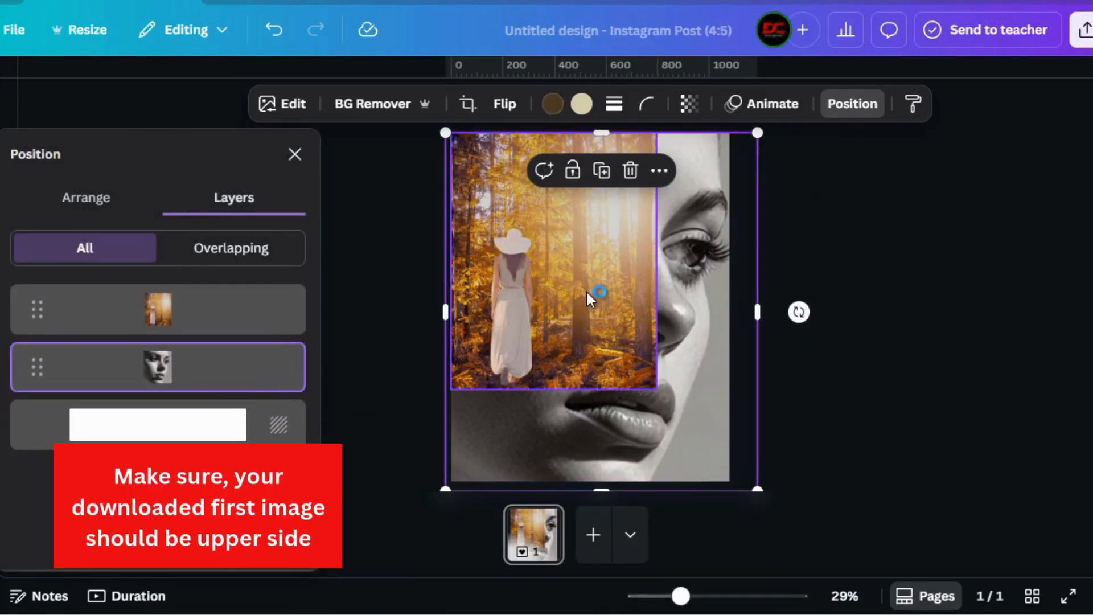
Remove the background from the face portrait and set the page background color to black.
{"action": "left_click", "coordinate": [378, 111]}
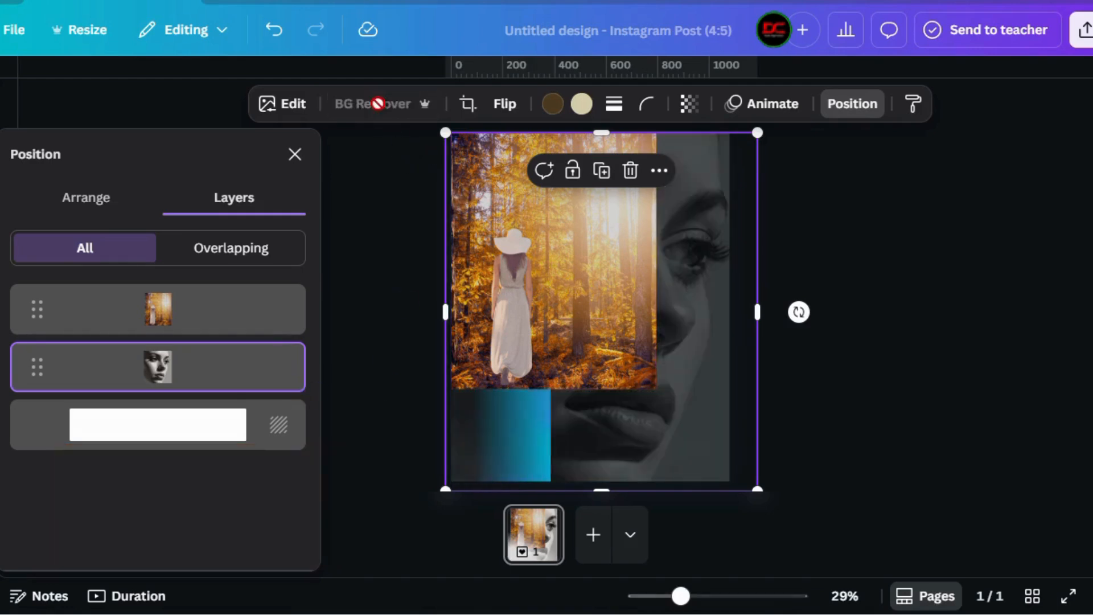
{"action": "left_click", "coordinate": [215, 425]}
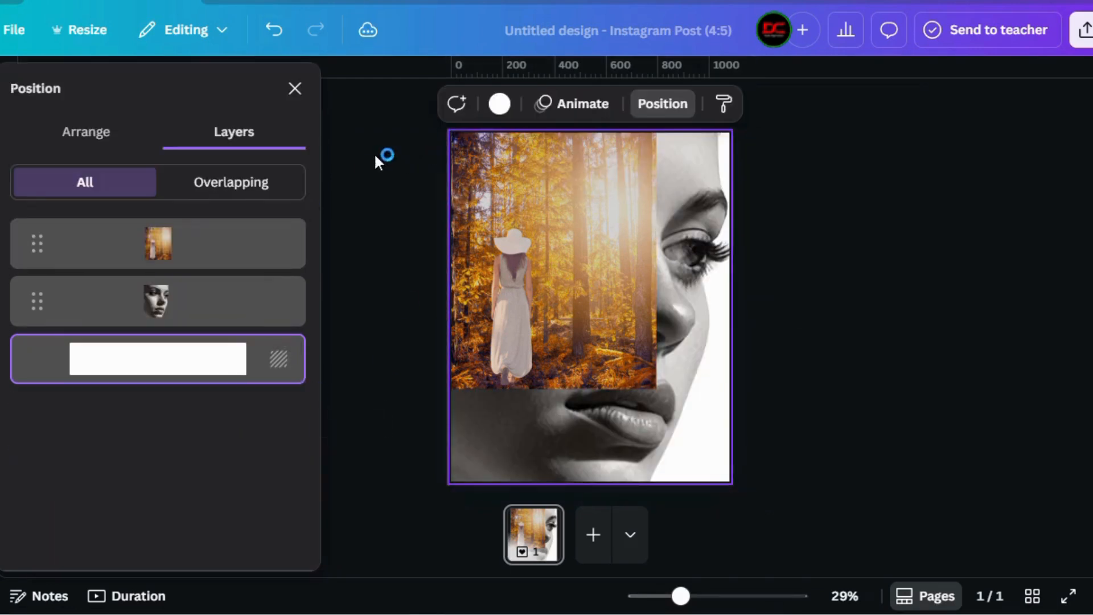
{"action": "left_click", "coordinate": [499, 104]}
{"action": "scroll", "coordinate": [228, 319], "scroll_direction": "down", "scroll_amount": 4}
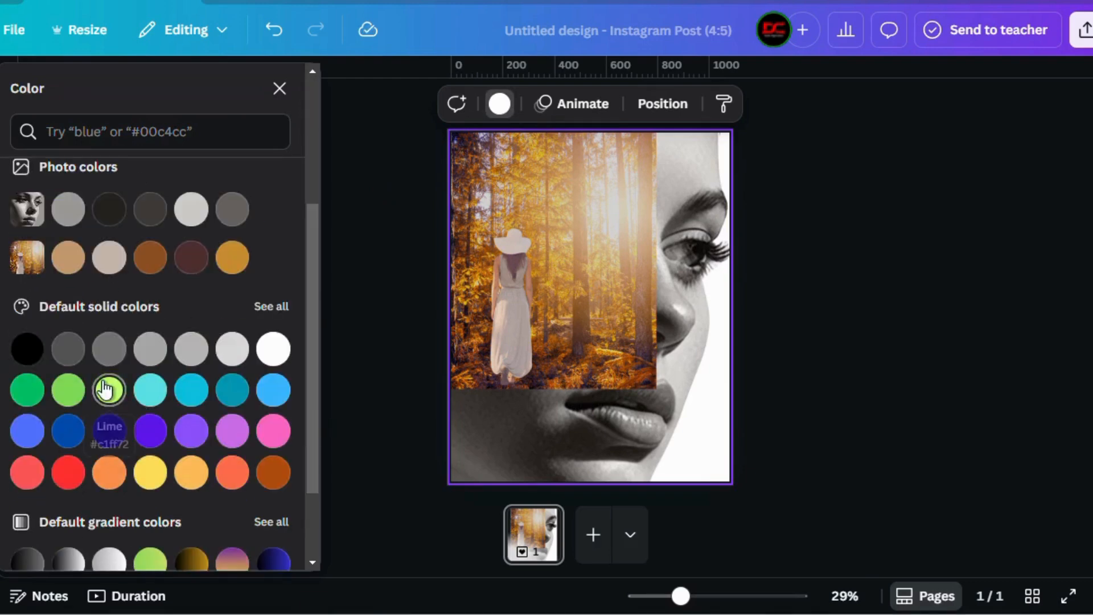
{"action": "left_click", "coordinate": [27, 349]}
{"action": "left_click", "coordinate": [295, 152]}
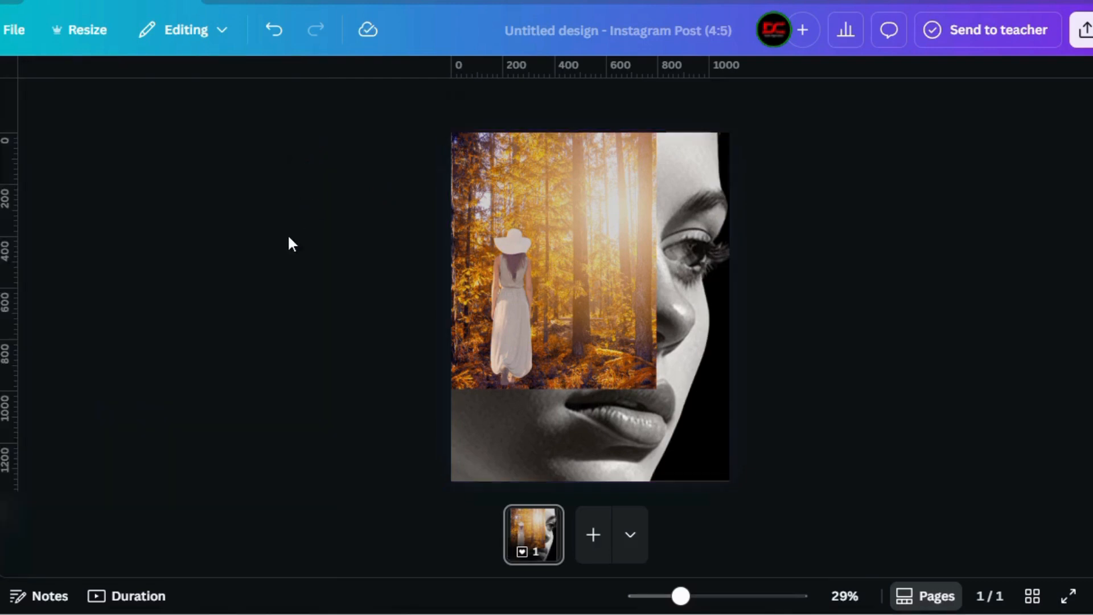
Enlarge the forest image to cover the whole page and open the Image Blender app for it.
{"action": "left_click", "coordinate": [495, 285]}
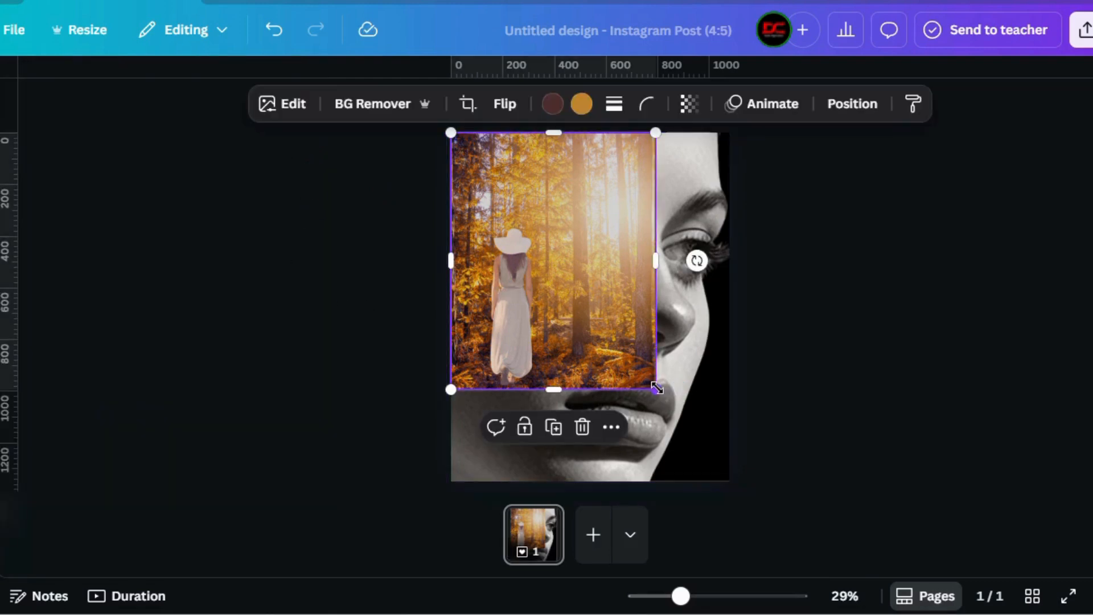
{"action": "left_click_drag", "start_coordinate": [657, 388], "coordinate": [787, 434]}
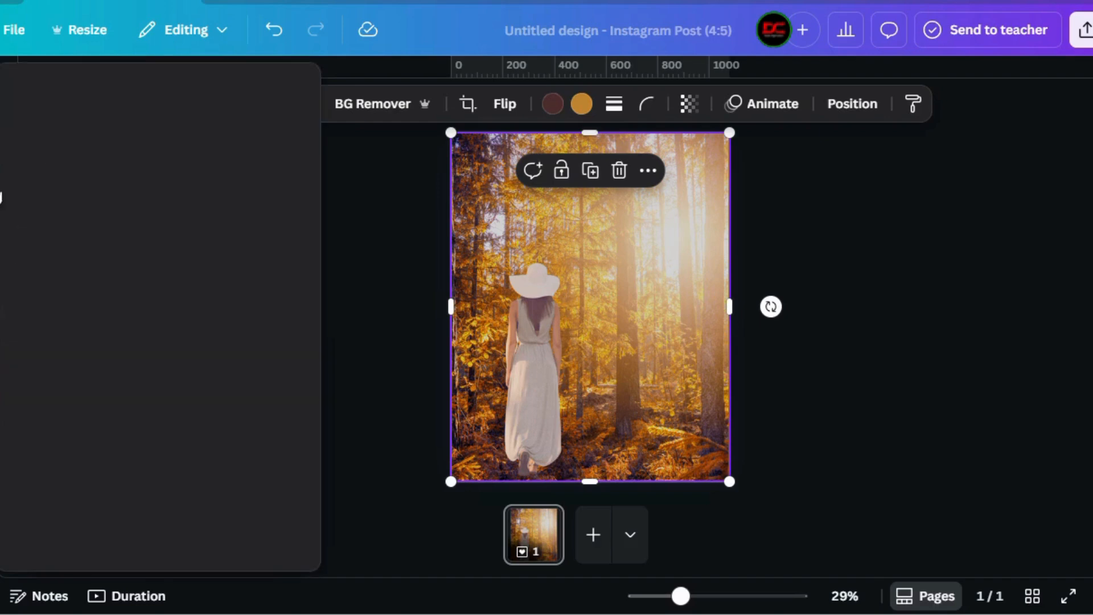
{"action": "mouse_move", "coordinate": [3, 121]}
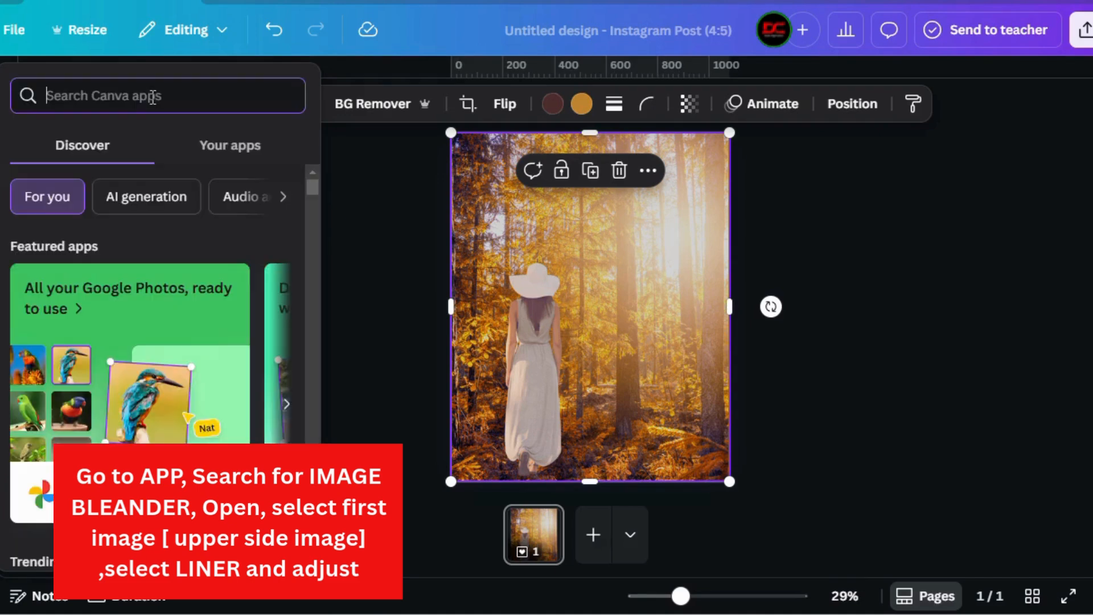
{"action": "type", "text": "im"}
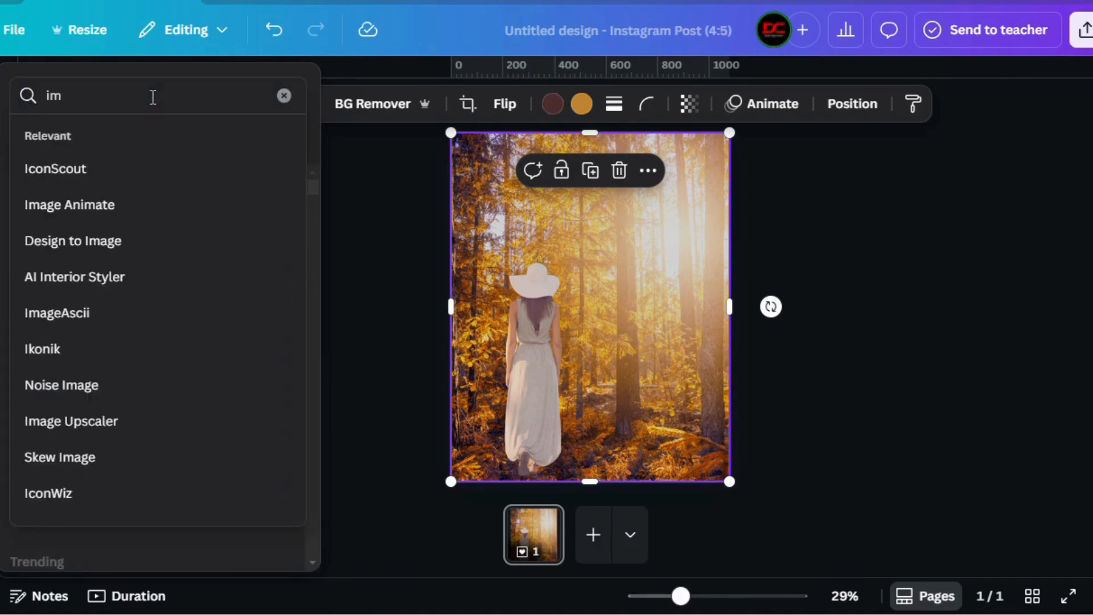
{"action": "type", "text": "age blender"}
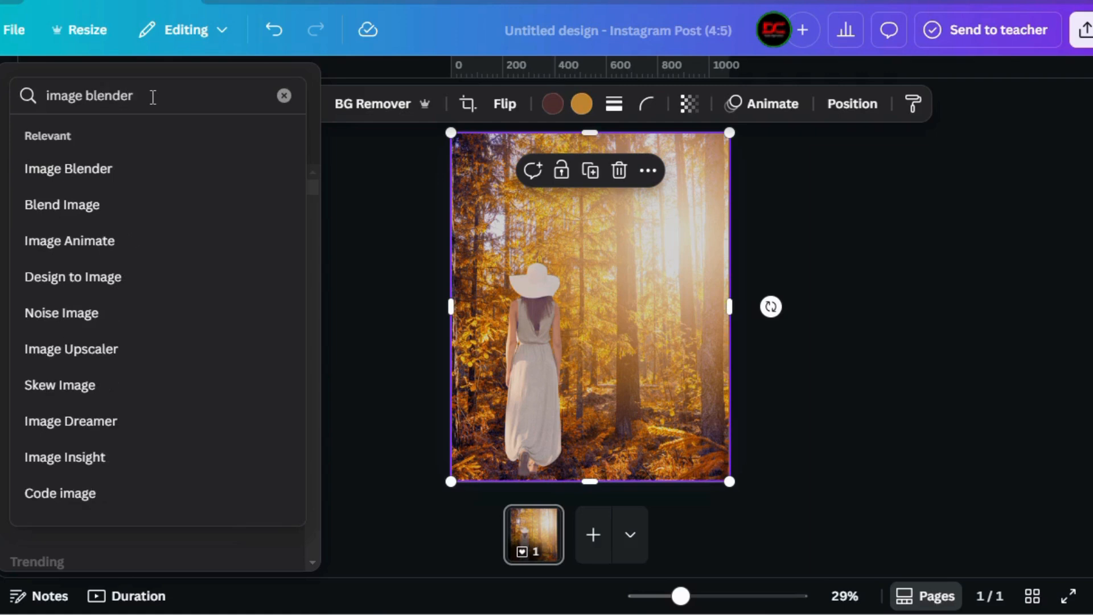
{"action": "key", "text": "Return"}
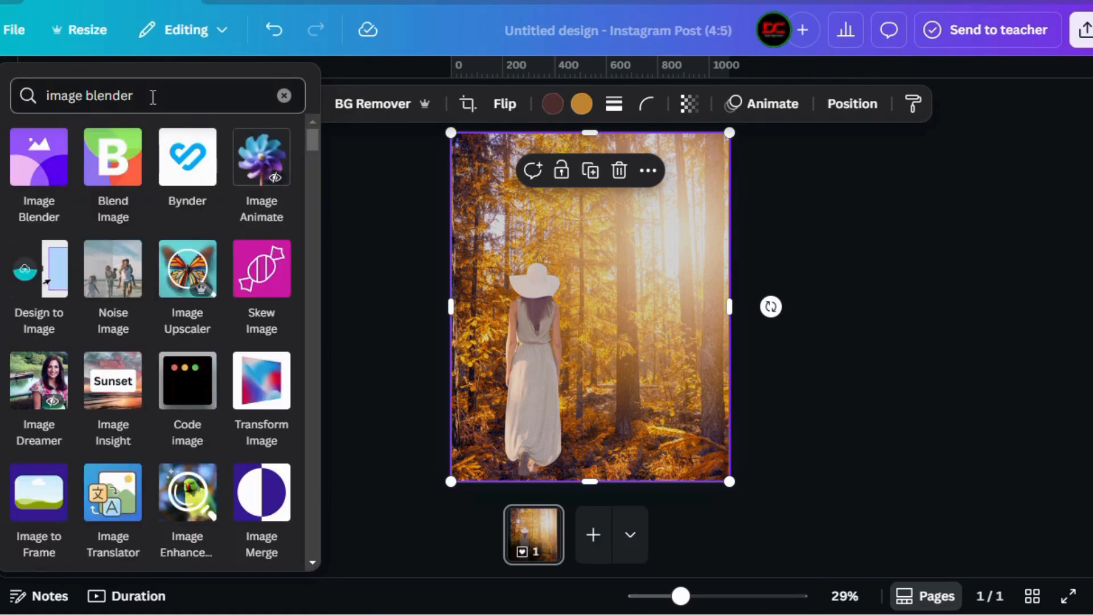
{"action": "left_click", "coordinate": [25, 170]}
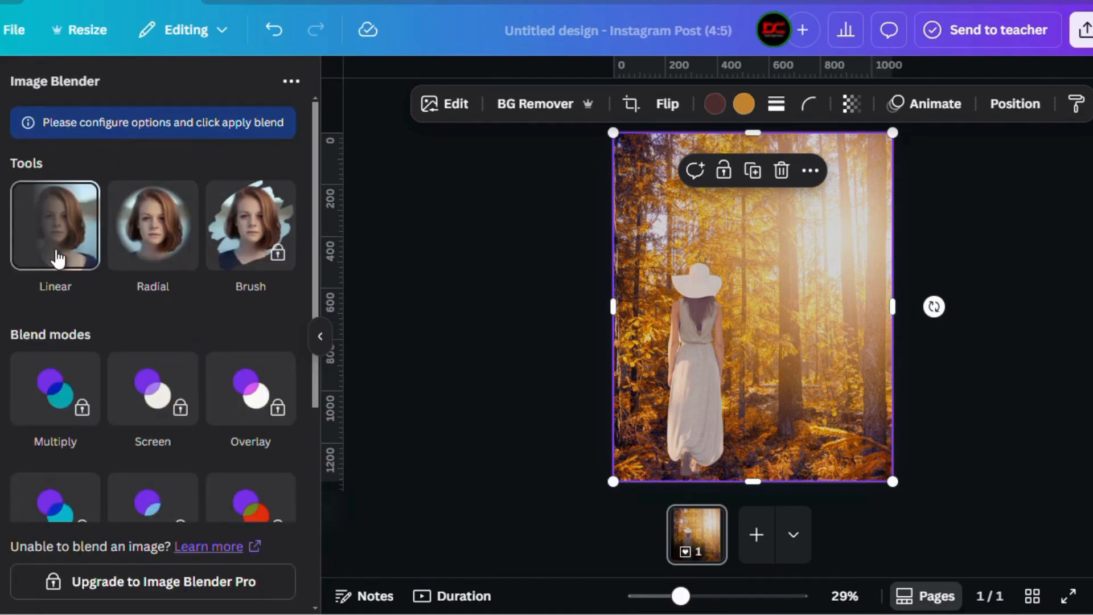
Apply a Linear blend to the forest image and angle its gradient so the forest fades into the face portrait behind the woman.
{"action": "left_click", "coordinate": [54, 257]}
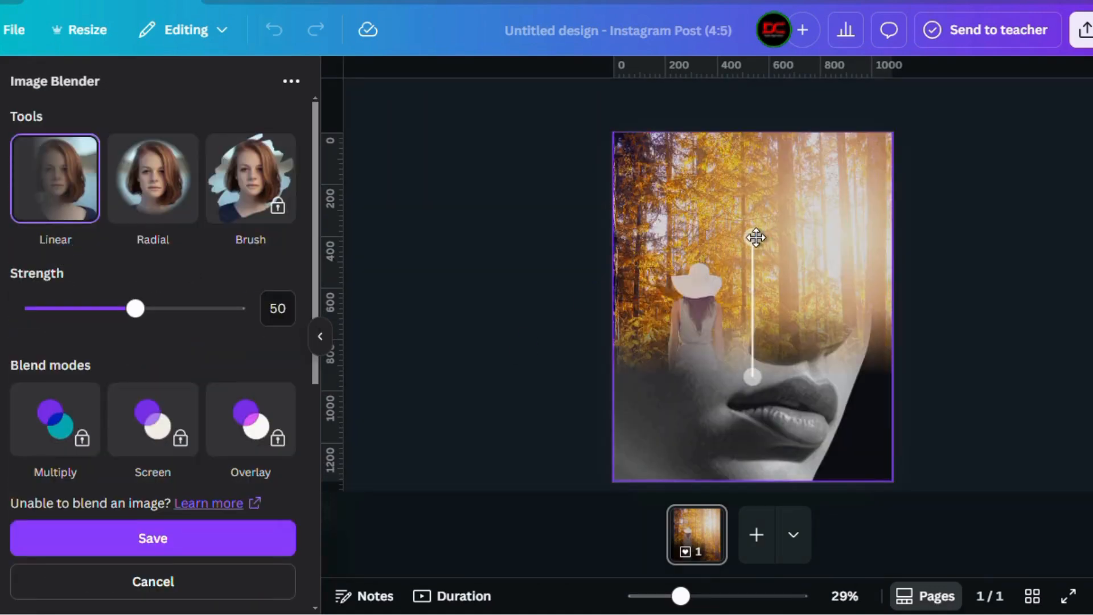
{"action": "left_click_drag", "start_coordinate": [756, 237], "coordinate": [628, 341]}
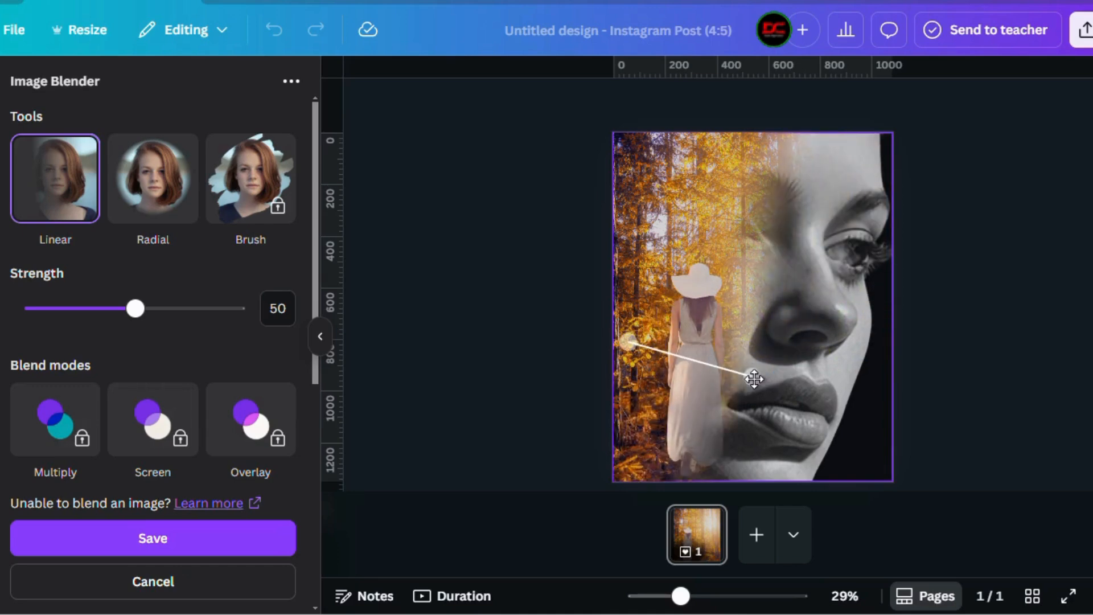
{"action": "mouse_move", "coordinate": [755, 378]}
{"action": "left_mouse_down"}
{"action": "mouse_move", "coordinate": [763, 394]}
{"action": "mouse_move", "coordinate": [752, 393]}
{"action": "left_mouse_up"}
{"action": "left_click_drag", "start_coordinate": [626, 339], "coordinate": [615, 345]}
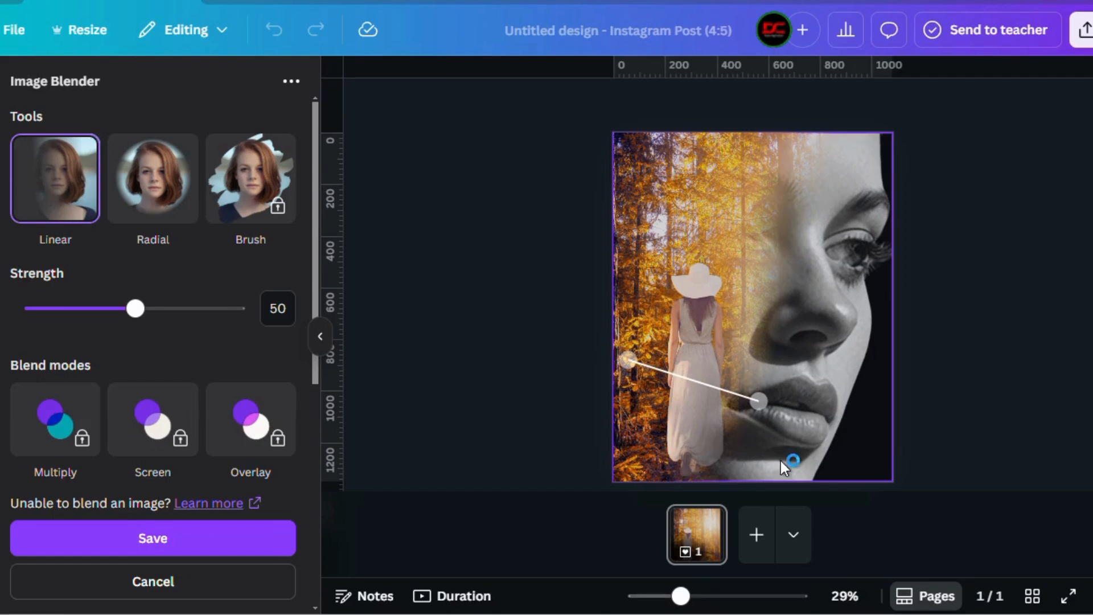
{"action": "left_click_drag", "start_coordinate": [759, 400], "coordinate": [735, 398]}
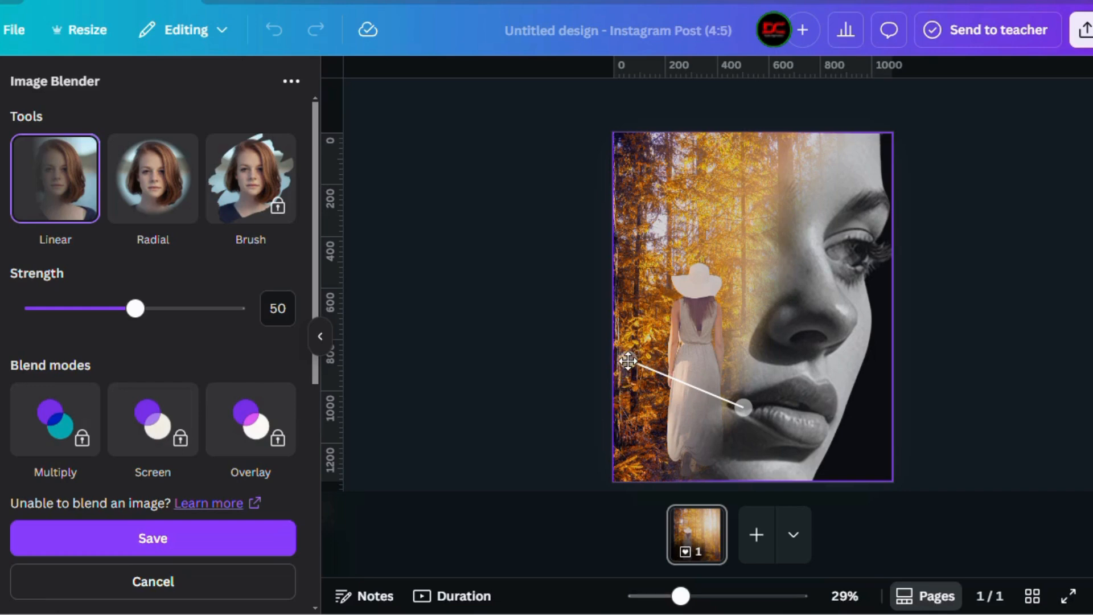
{"action": "mouse_move", "coordinate": [628, 358]}
{"action": "left_mouse_down"}
{"action": "mouse_move", "coordinate": [627, 370]}
{"action": "mouse_move", "coordinate": [634, 357]}
{"action": "left_mouse_up"}
{"action": "left_click_drag", "start_coordinate": [633, 358], "coordinate": [631, 360]}
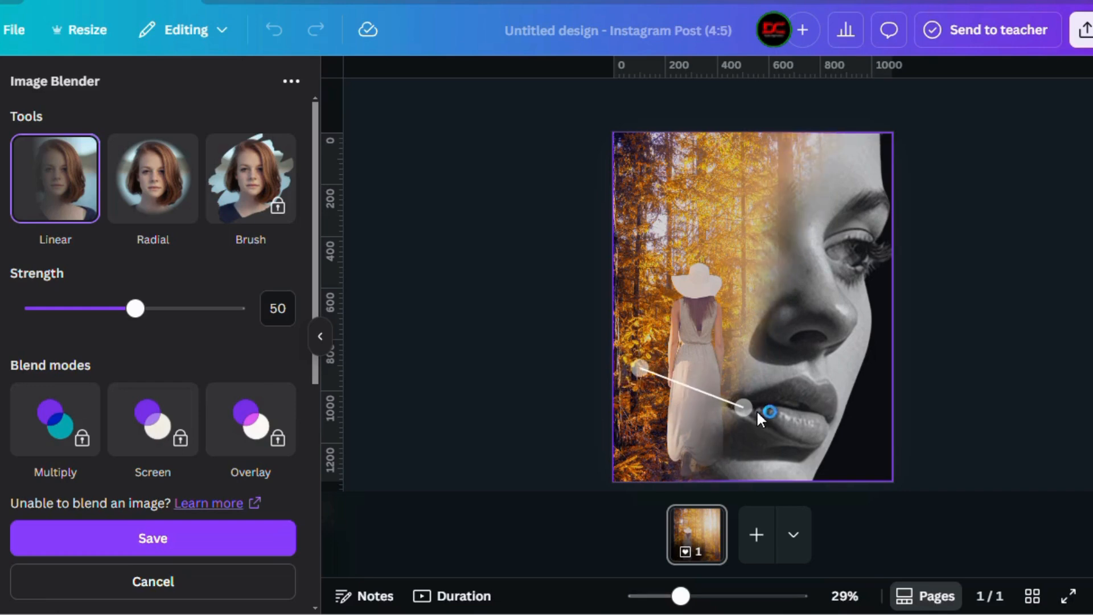
{"action": "mouse_move", "coordinate": [740, 402]}
{"action": "left_mouse_down"}
{"action": "mouse_move", "coordinate": [754, 410]}
{"action": "mouse_move", "coordinate": [740, 409]}
{"action": "left_mouse_up"}
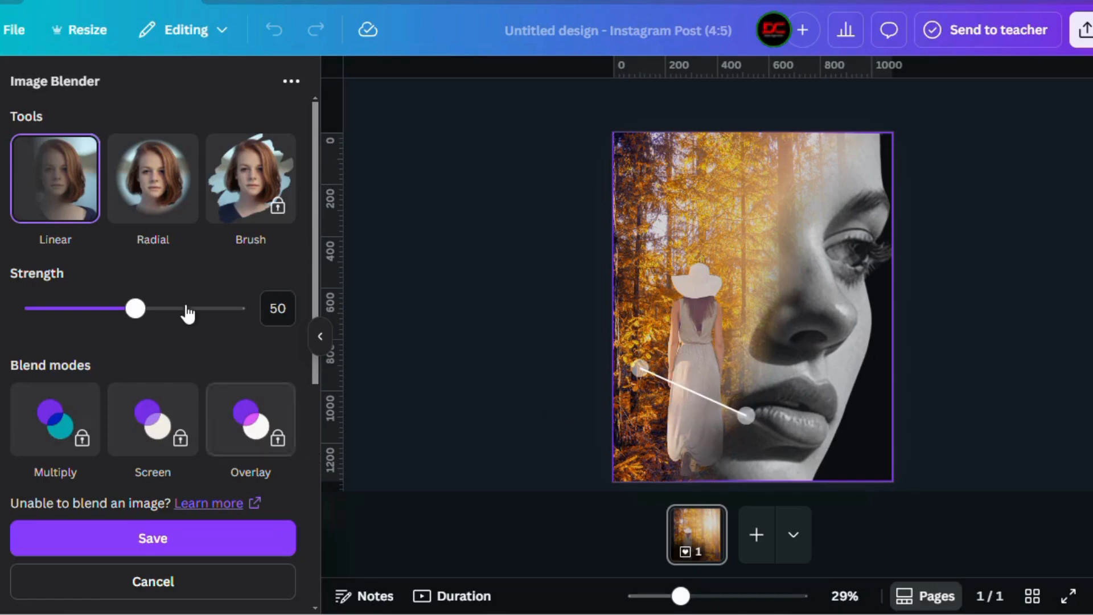
Fine-tune the gradient line between the forest's edge and the portrait's lips, and save the blend at strength 31.
{"action": "mouse_move", "coordinate": [132, 316]}
{"action": "left_mouse_down"}
{"action": "mouse_move", "coordinate": [116, 316]}
{"action": "mouse_move", "coordinate": [138, 319]}
{"action": "left_mouse_up"}
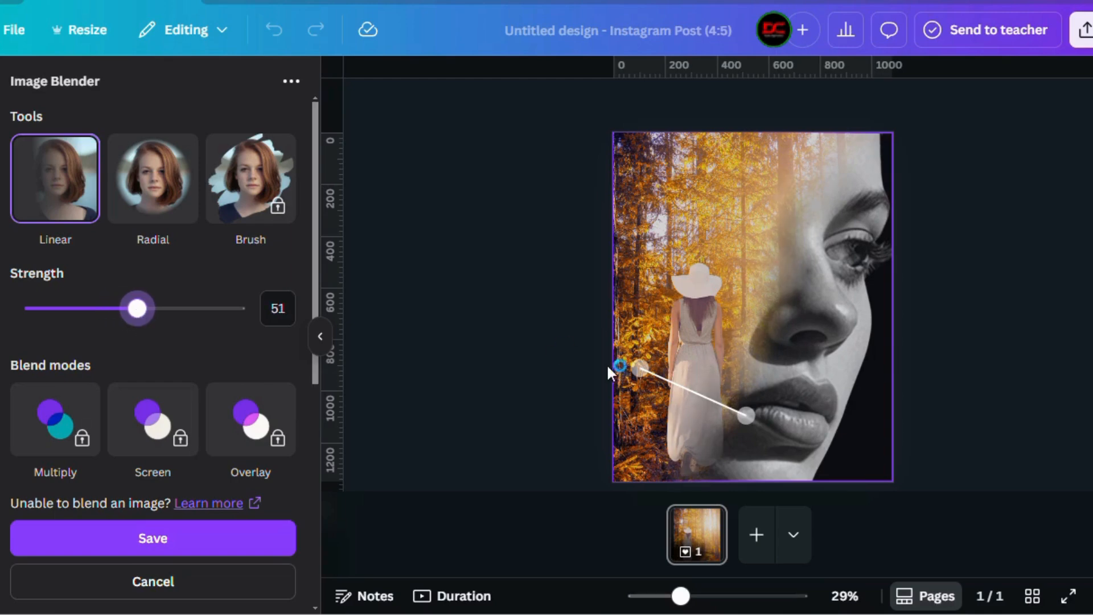
{"action": "left_click_drag", "start_coordinate": [641, 370], "coordinate": [625, 367]}
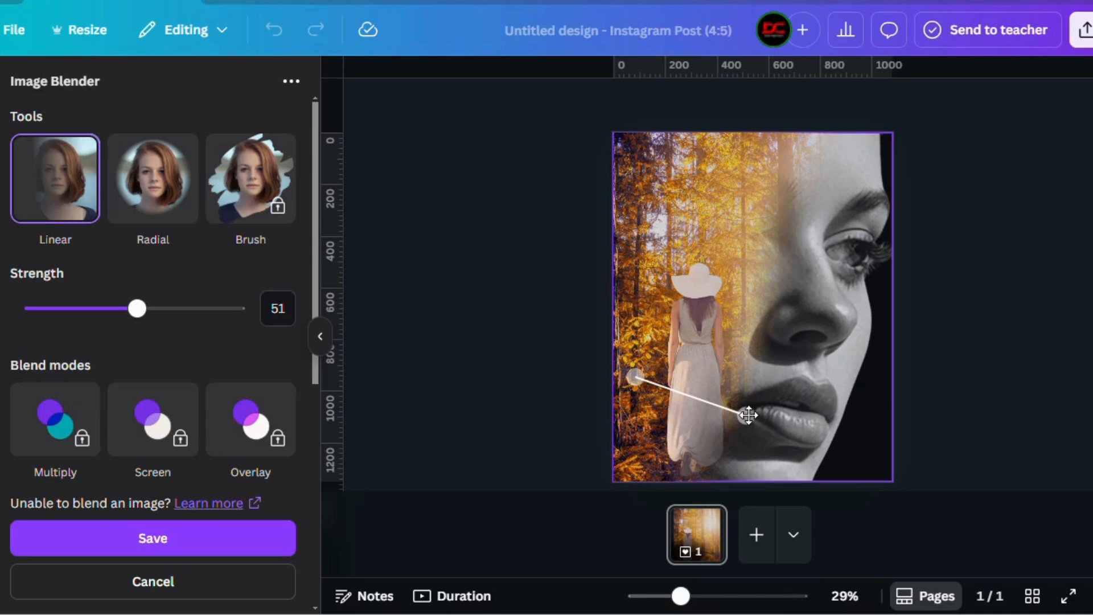
{"action": "mouse_move", "coordinate": [746, 414]}
{"action": "left_mouse_down"}
{"action": "mouse_move", "coordinate": [753, 422]}
{"action": "mouse_move", "coordinate": [739, 424]}
{"action": "left_mouse_up"}
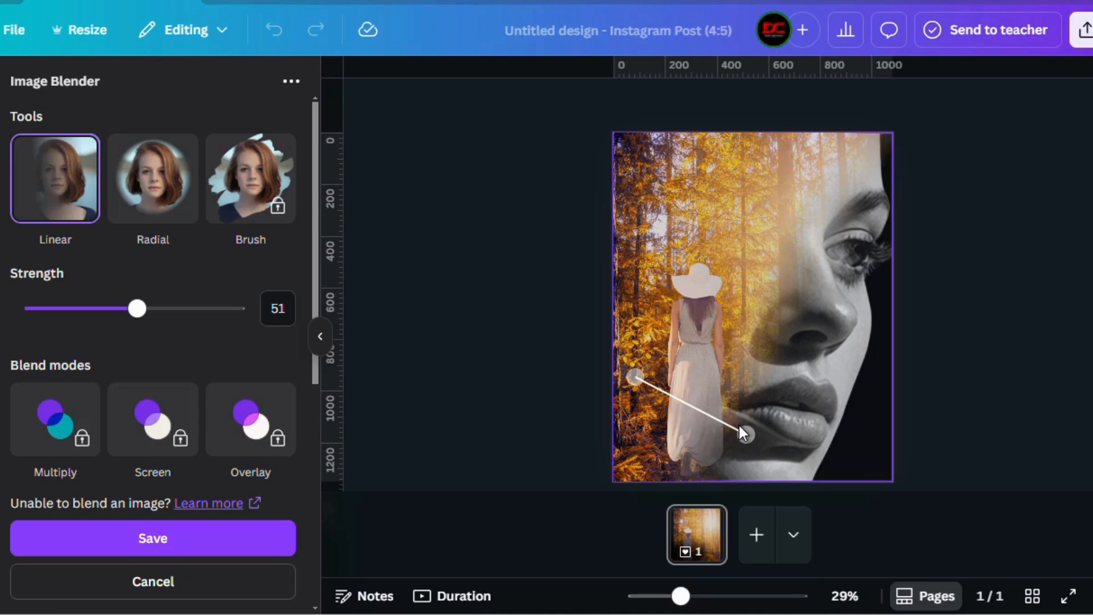
{"action": "left_click_drag", "start_coordinate": [635, 377], "coordinate": [624, 392]}
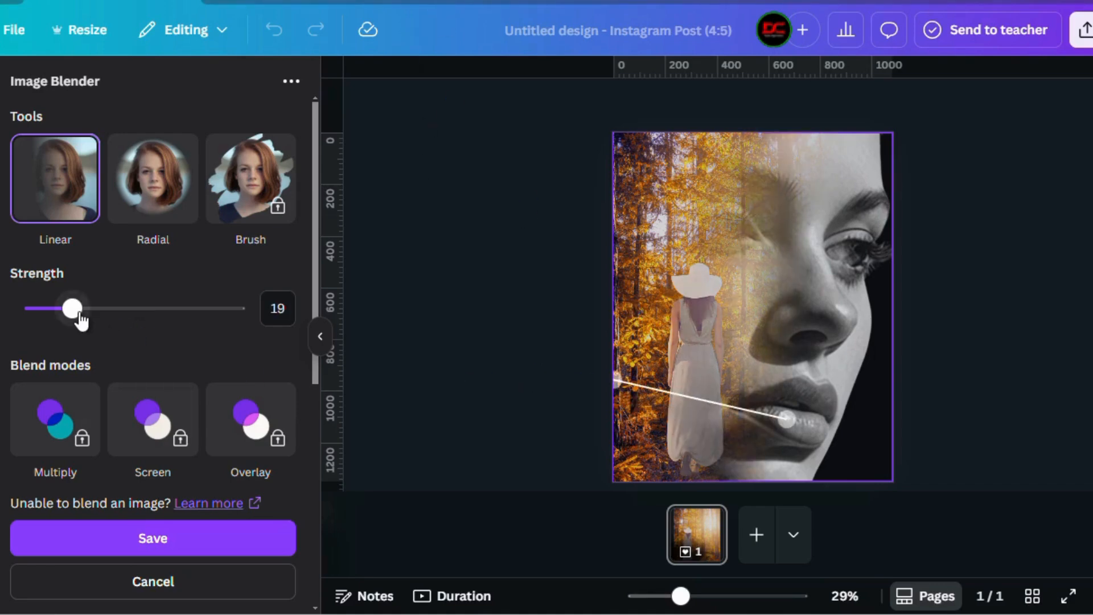
{"action": "left_click_drag", "start_coordinate": [72, 310], "coordinate": [100, 316]}
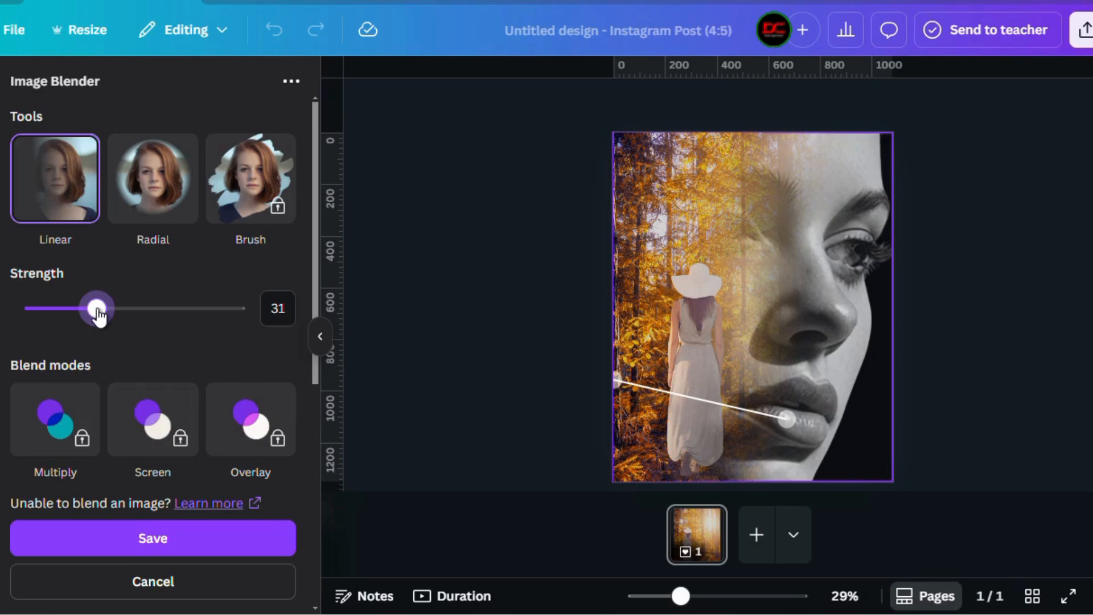
{"action": "left_click", "coordinate": [211, 547]}
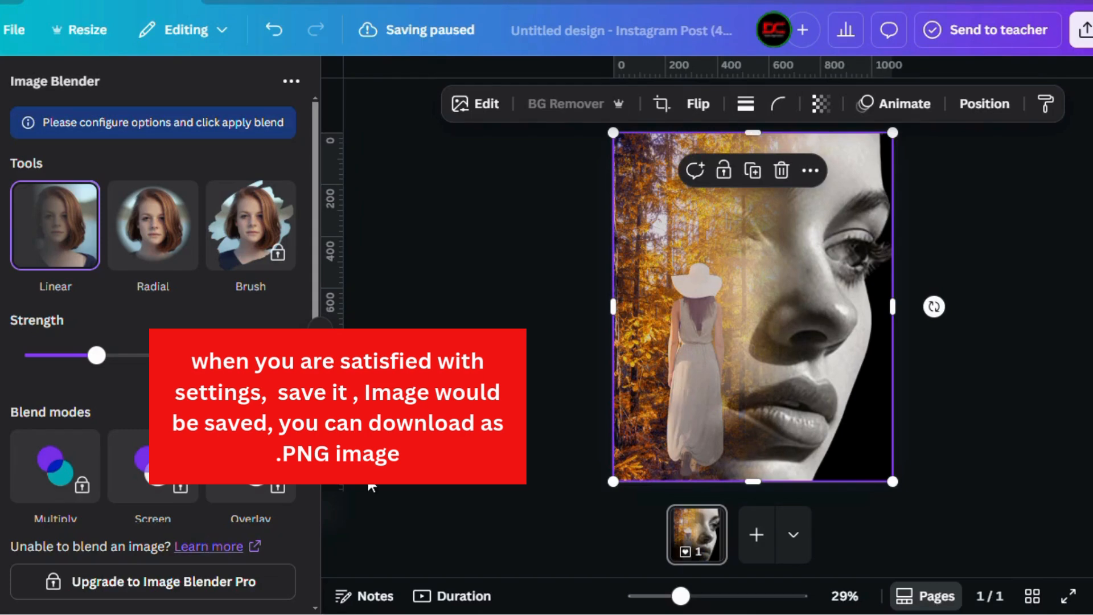
Download the blended design as a PNG at 3,240 × 4,050 px.
{"action": "left_click", "coordinate": [1085, 30]}
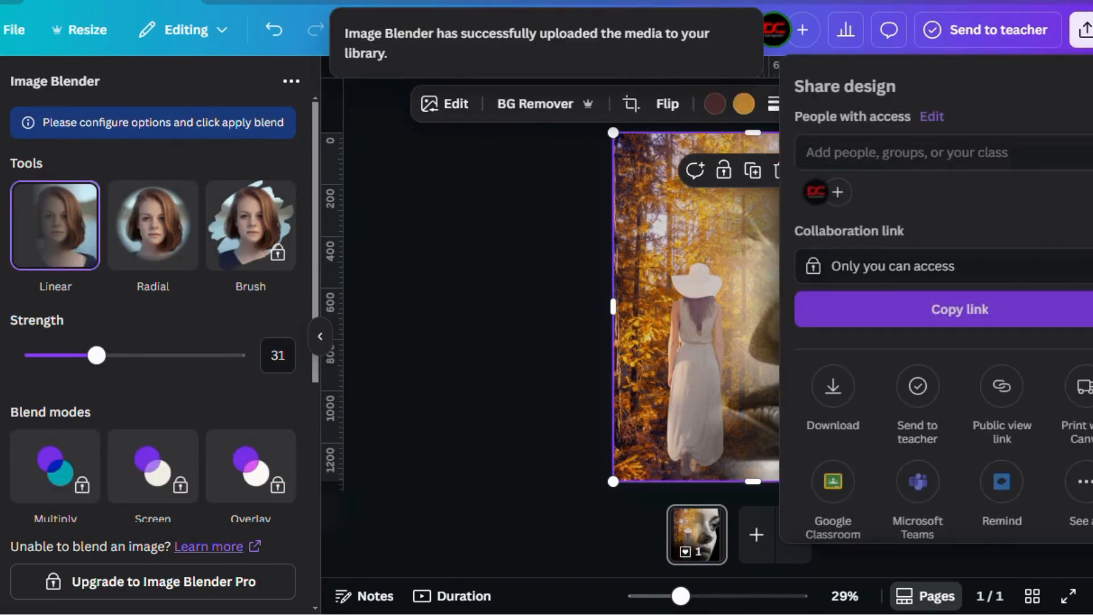
{"action": "left_click", "coordinate": [834, 374]}
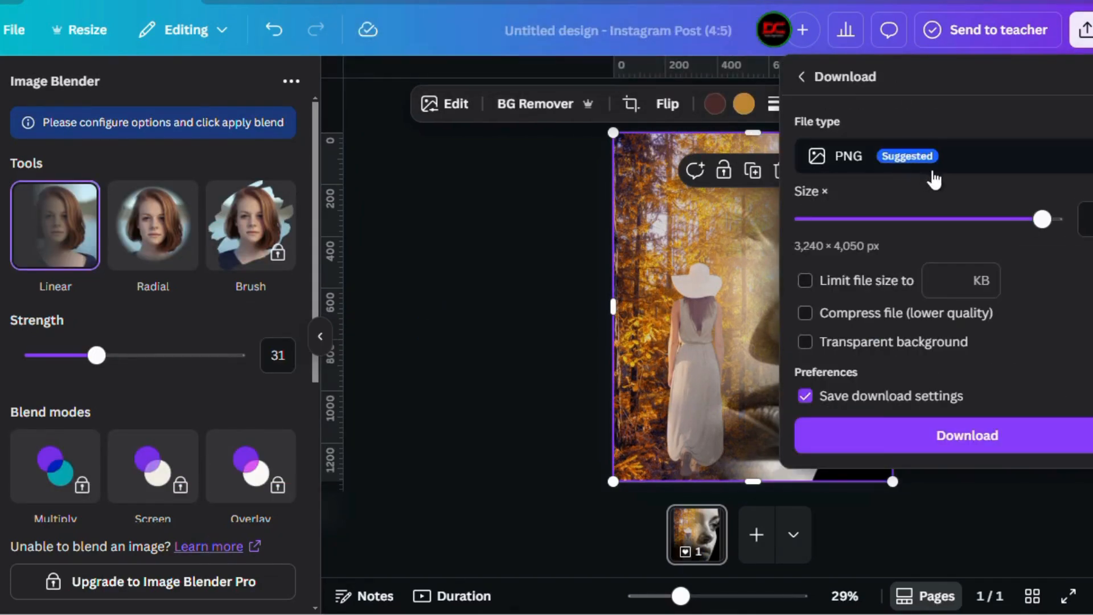
{"action": "left_click", "coordinate": [914, 438]}
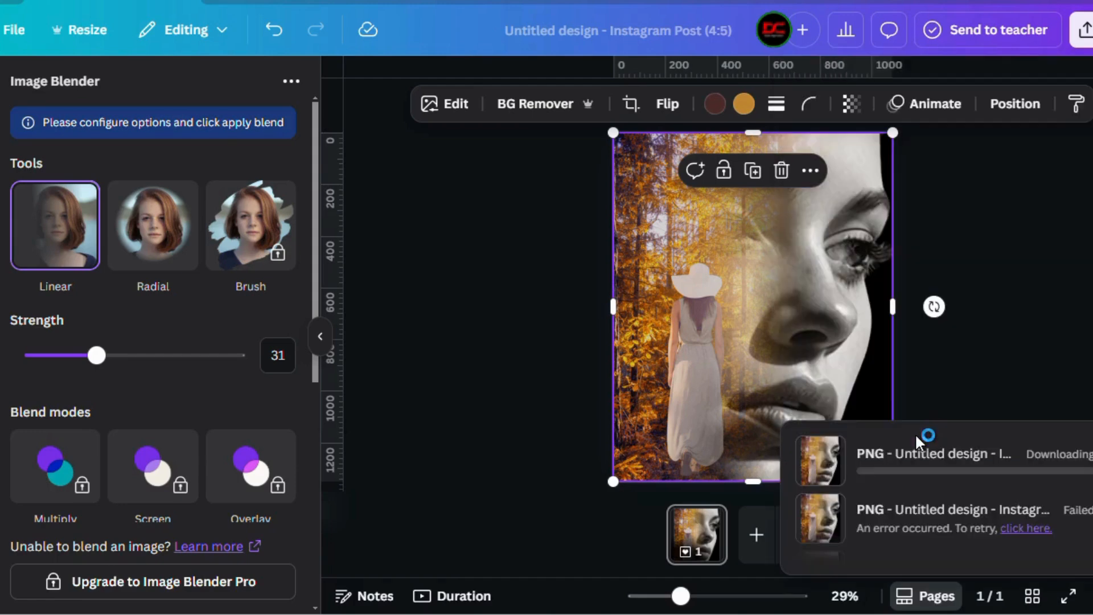